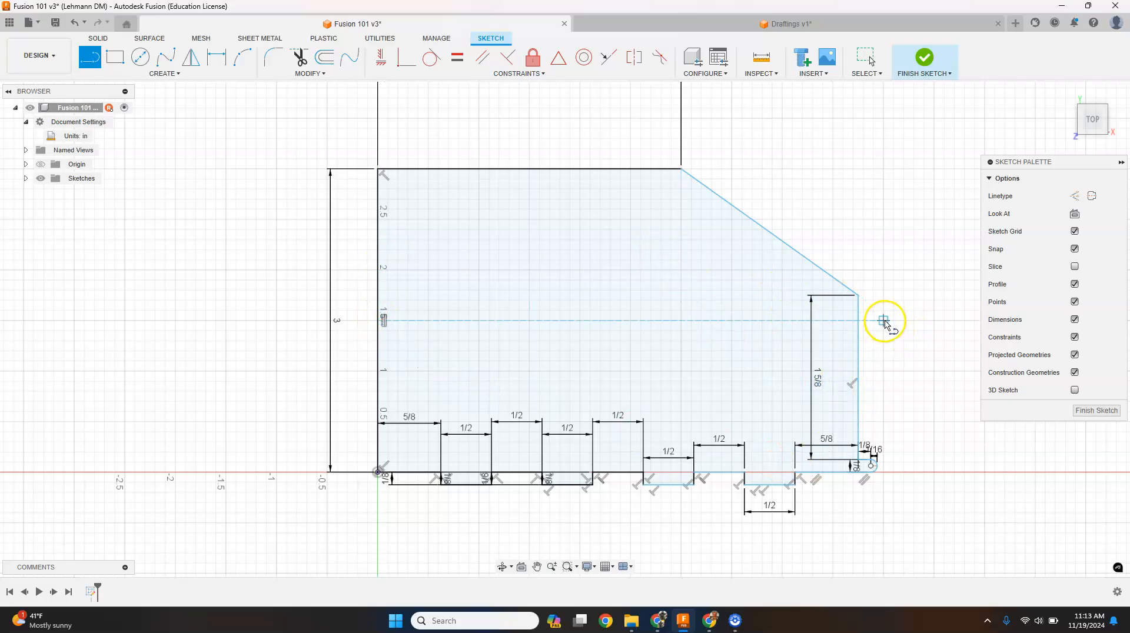
# Hide the sketch dimensions and show them again.
pyautogui.click(1075, 320)
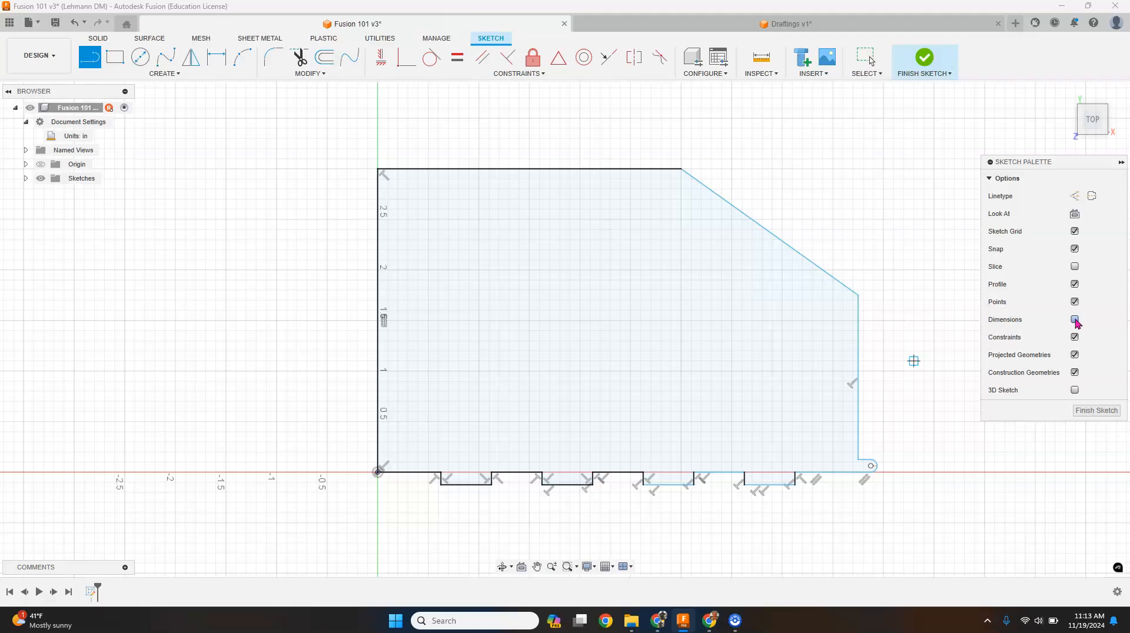
pyautogui.click(1074, 320)
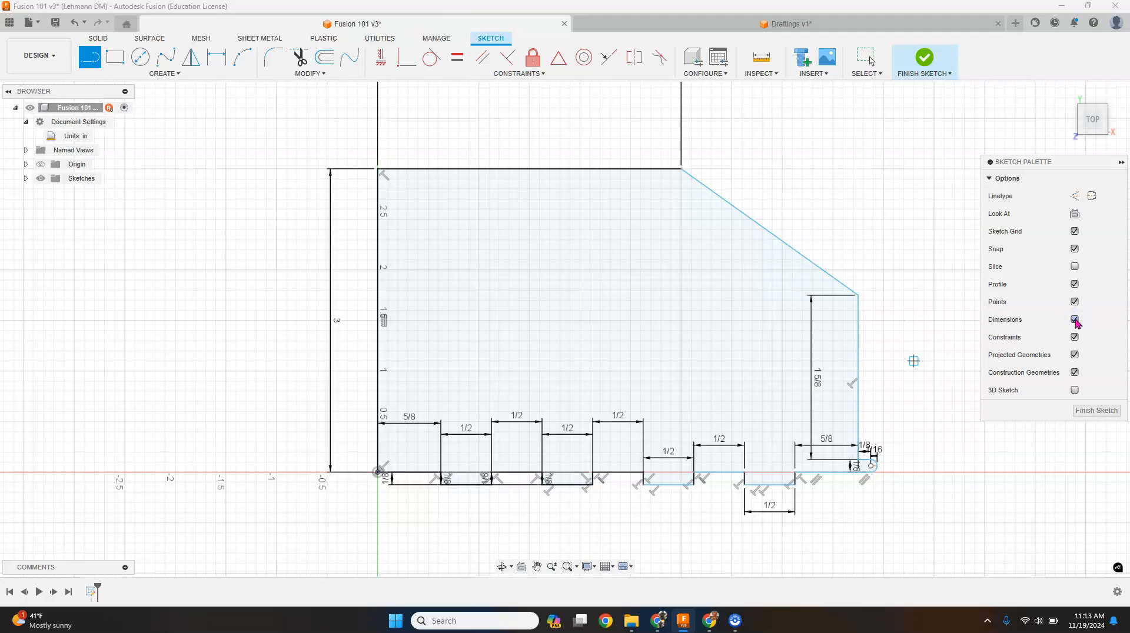
pyautogui.click(1075, 320)
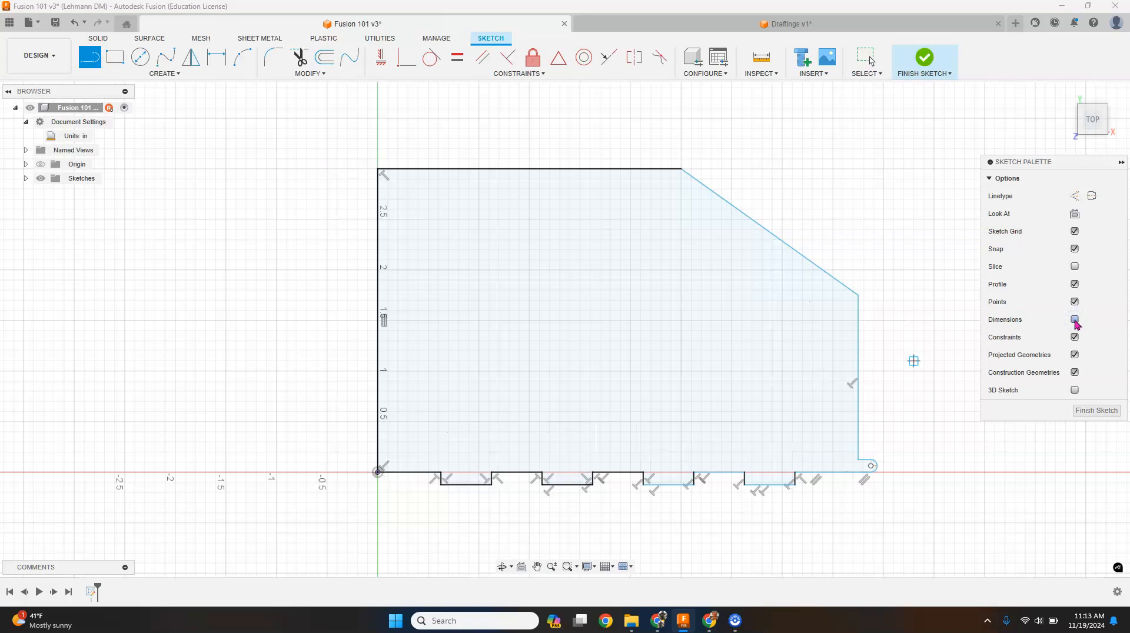
pyautogui.click(1074, 320)
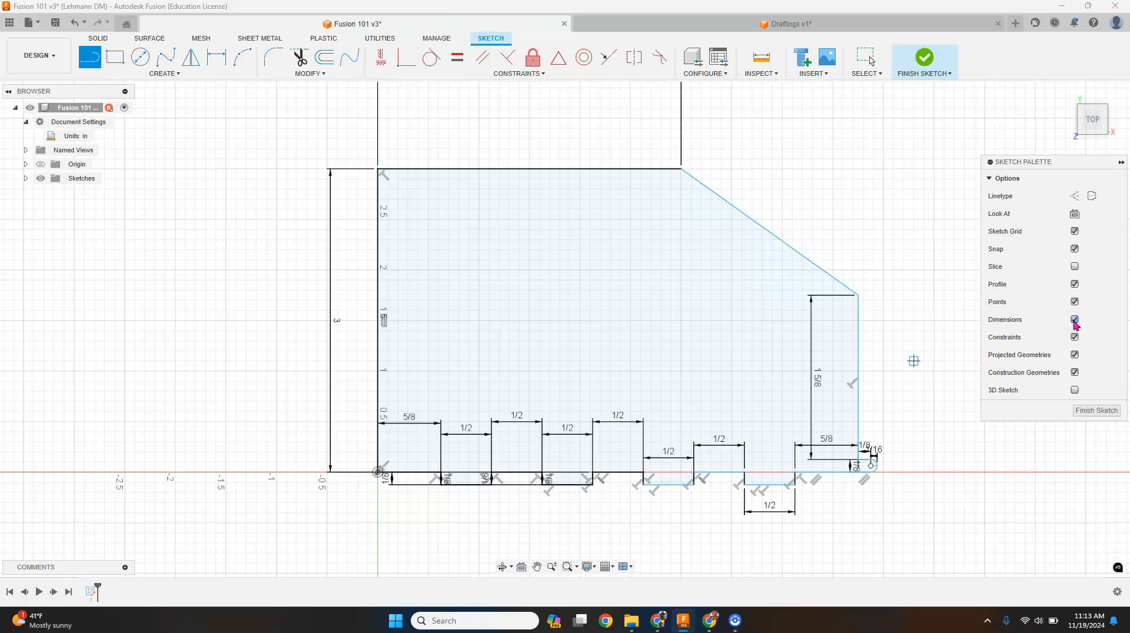
# Move the 1 5/8 dimension from inside the profile to outside the plate's right vertical edge.
pyautogui.click(852, 63)
pyautogui.click(816, 391)
pyautogui.moveTo(816, 390); pyautogui.dragTo(908, 390)
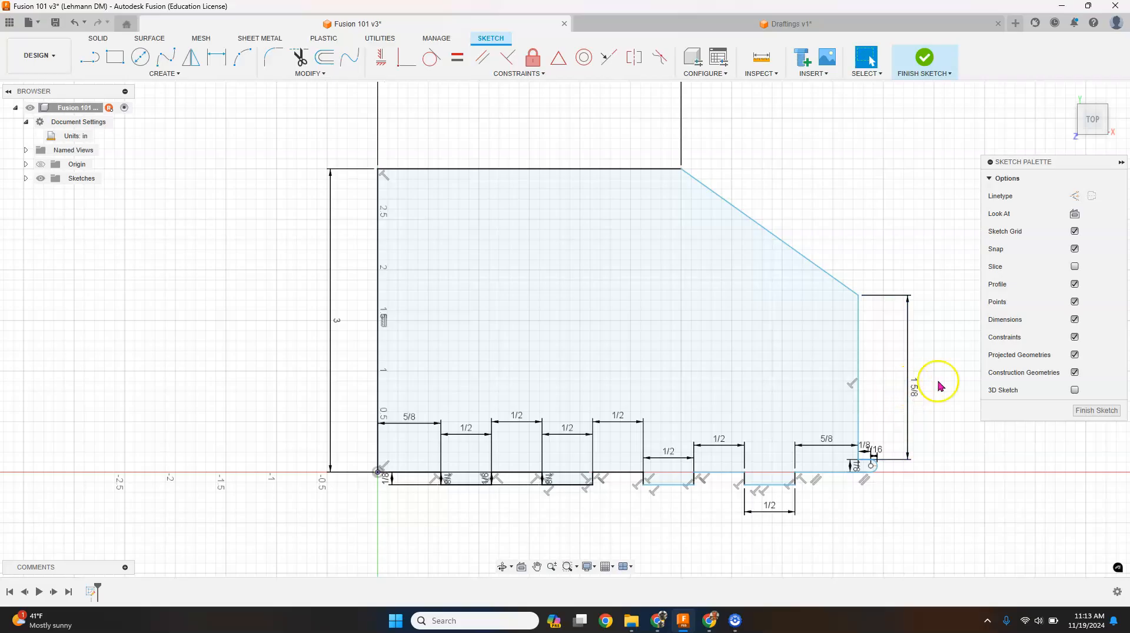
pyautogui.click(841, 282)
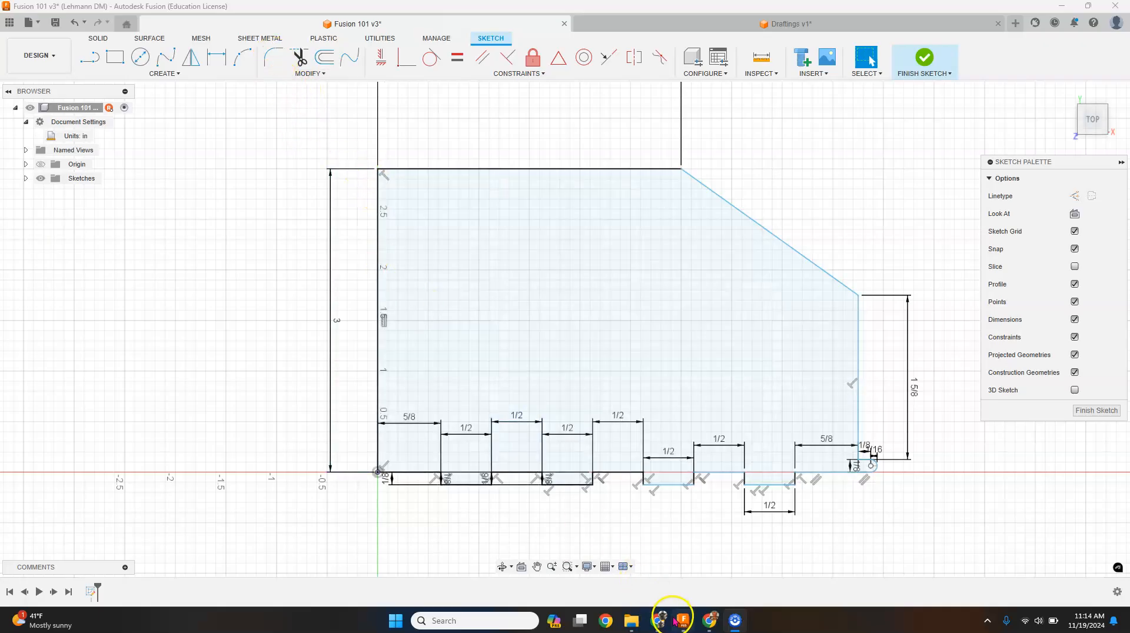
# Check the upper-left corner radius on the Drafting 1 PDF in Chrome and return to Fusion.
pyautogui.moveTo(661, 615)
pyautogui.click(708, 566)
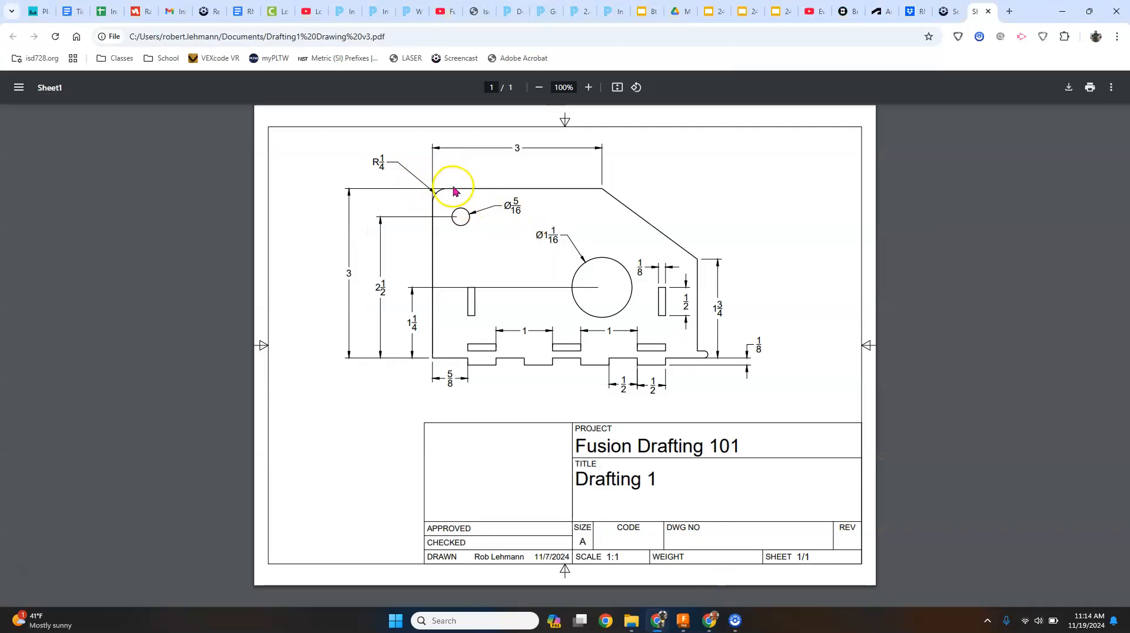
pyautogui.moveTo(658, 619)
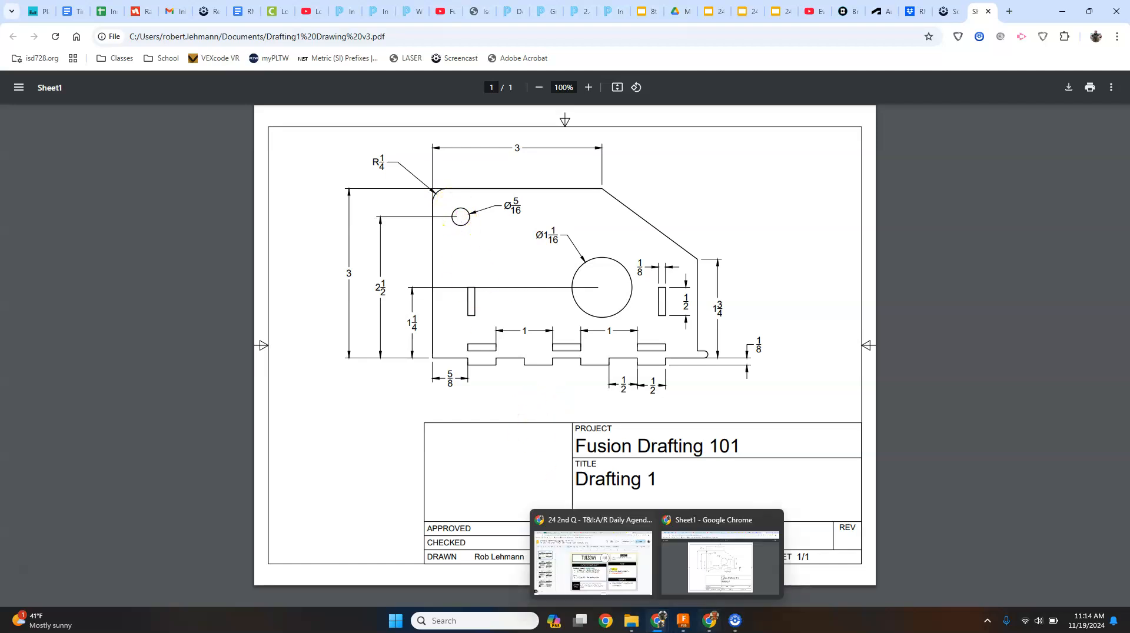
pyautogui.click(674, 544)
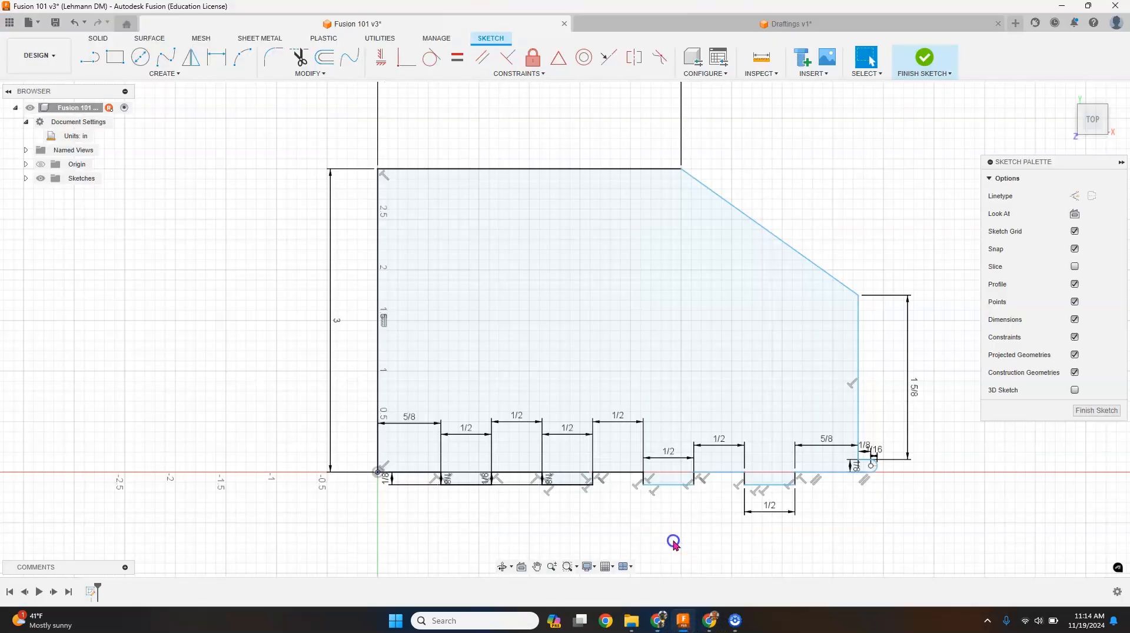
# Fillet the profile's upper-left corner with a 1/4 in radius and move the radius dimension clear of the plate.
pyautogui.click(301, 74)
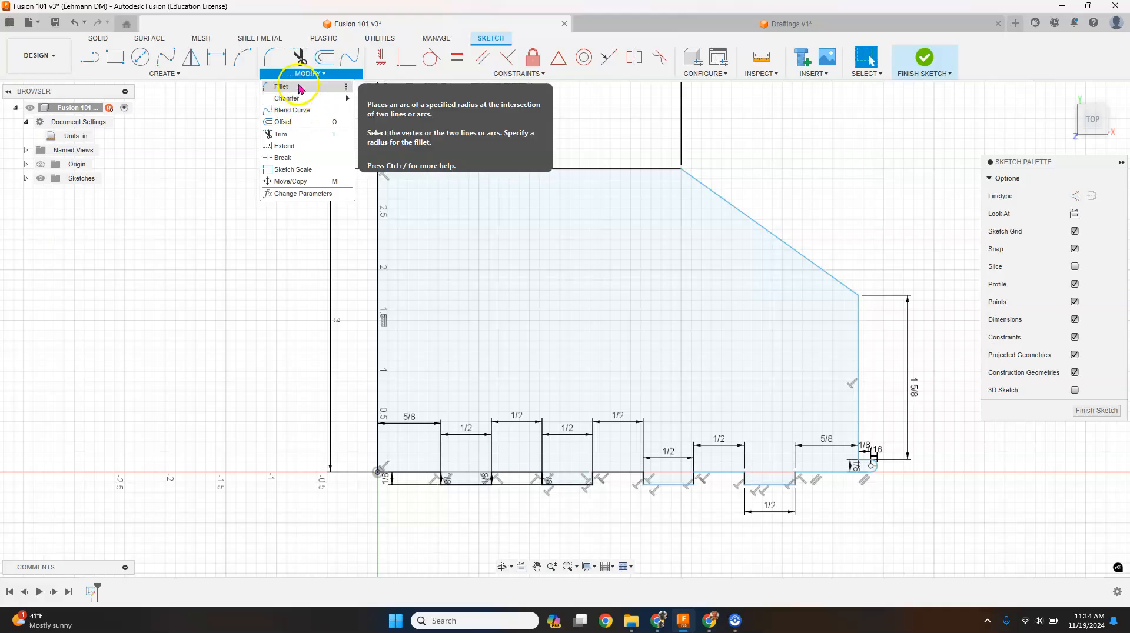
pyautogui.click(297, 90)
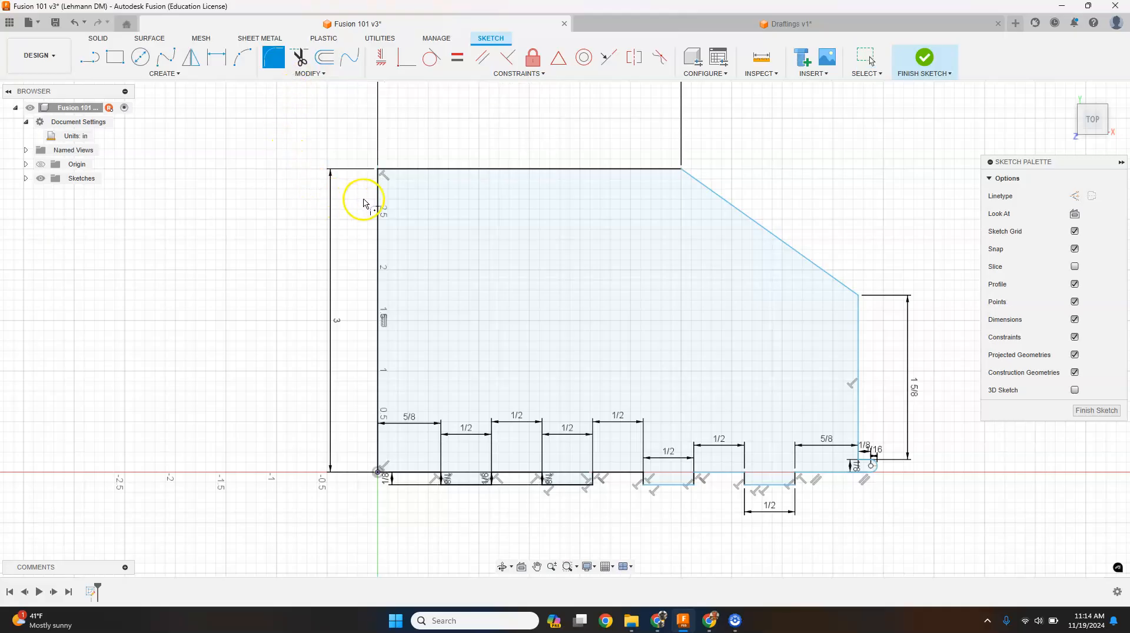
pyautogui.click(409, 170)
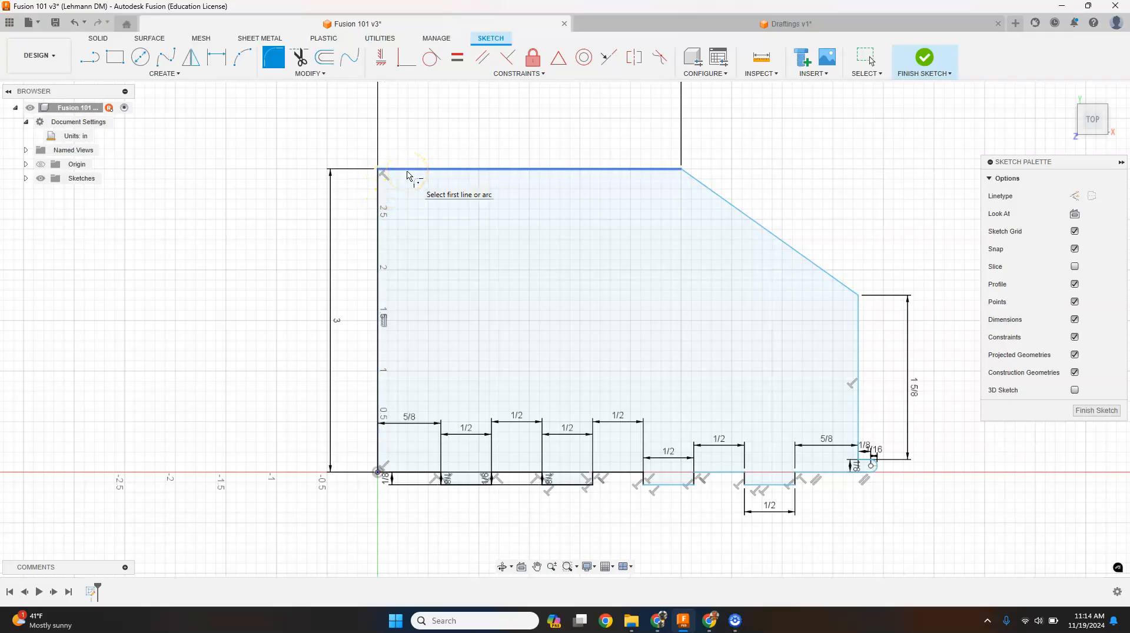
pyautogui.click(410, 171)
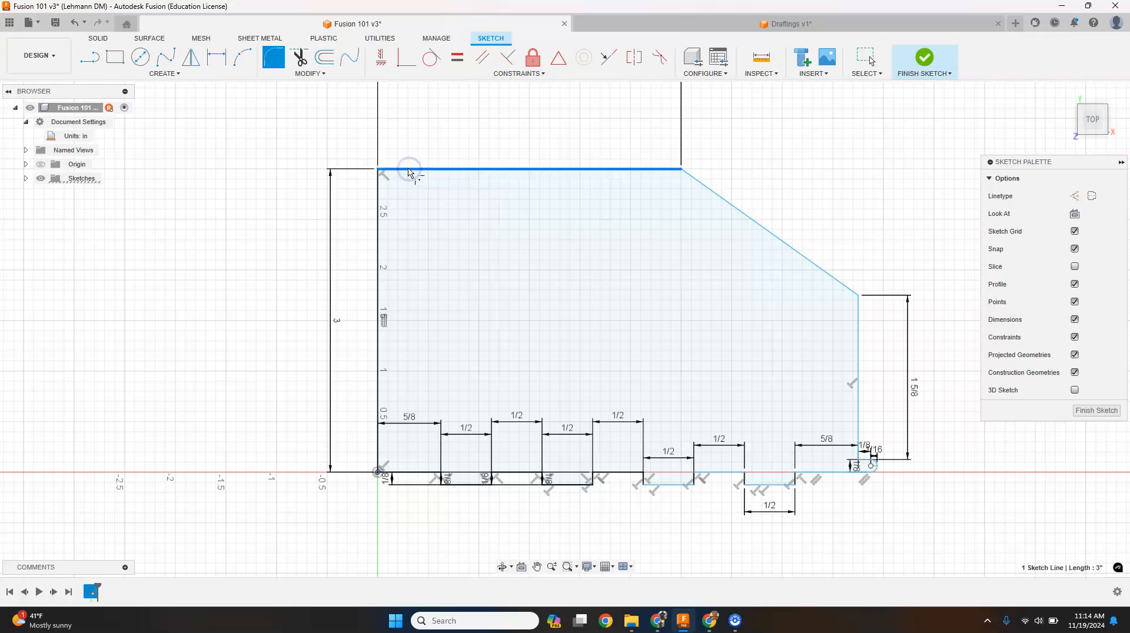
pyautogui.click(379, 199)
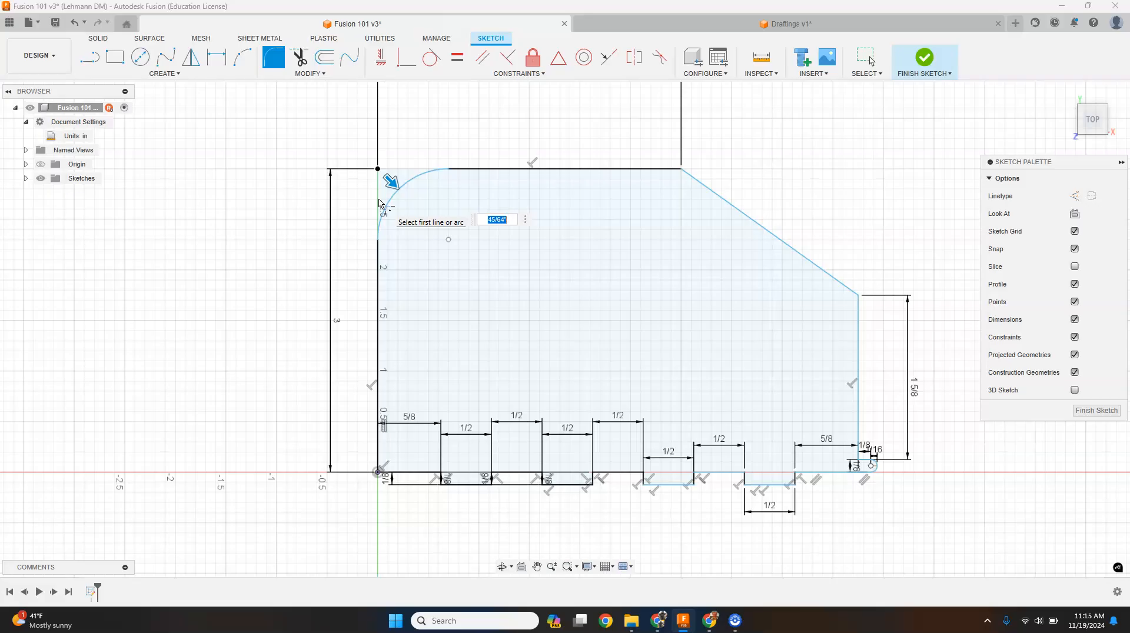
pyautogui.write('/4')
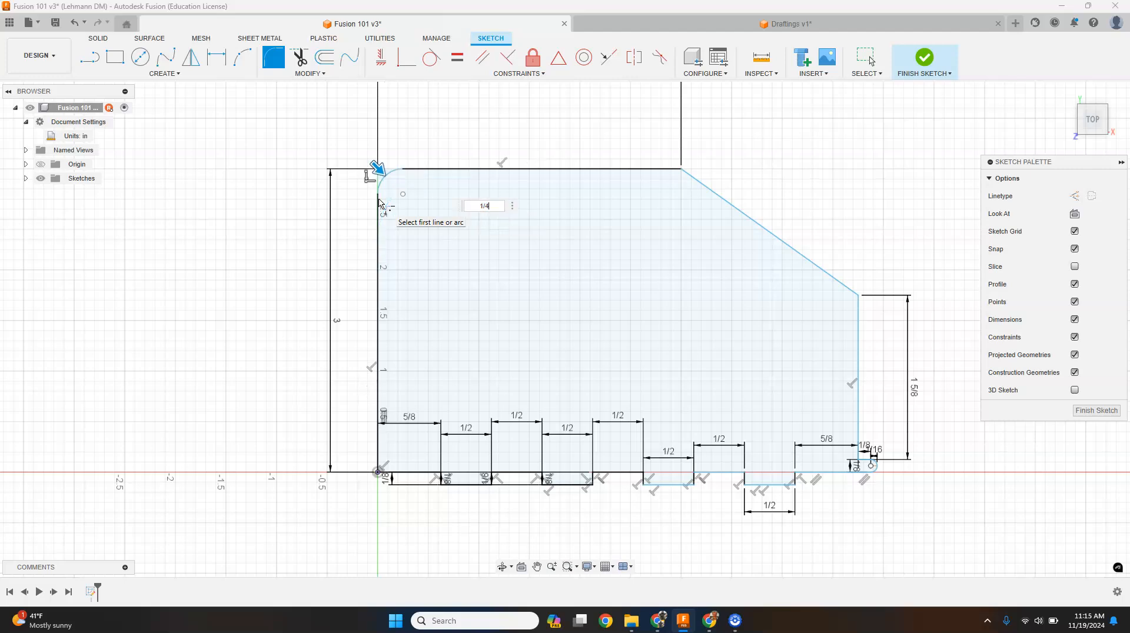
pyautogui.press('Return')
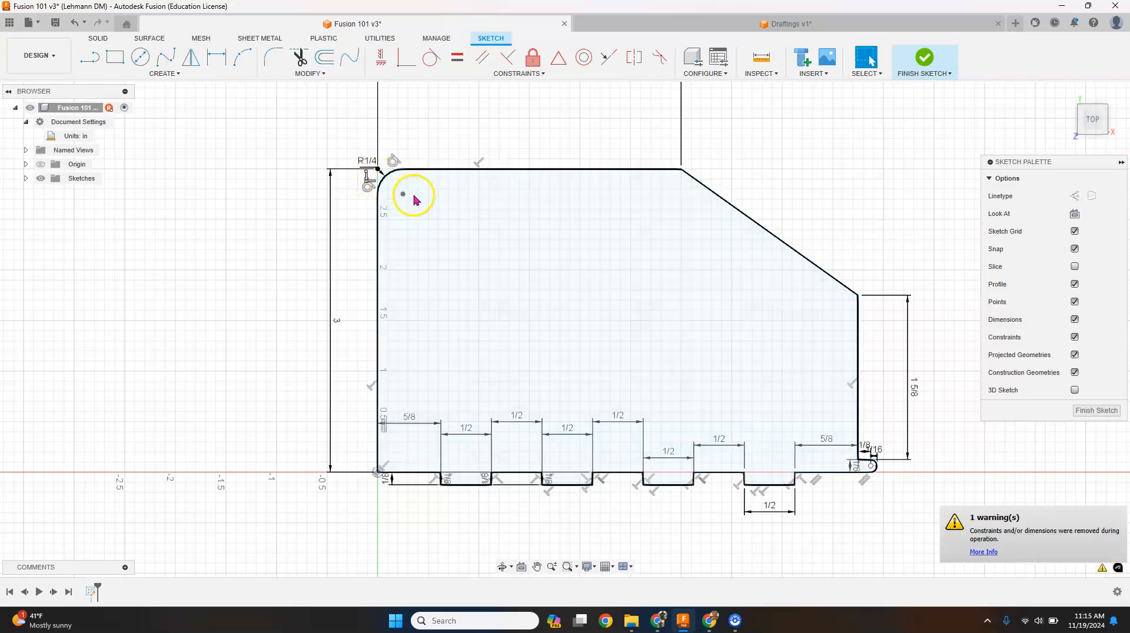
pyautogui.click(371, 165)
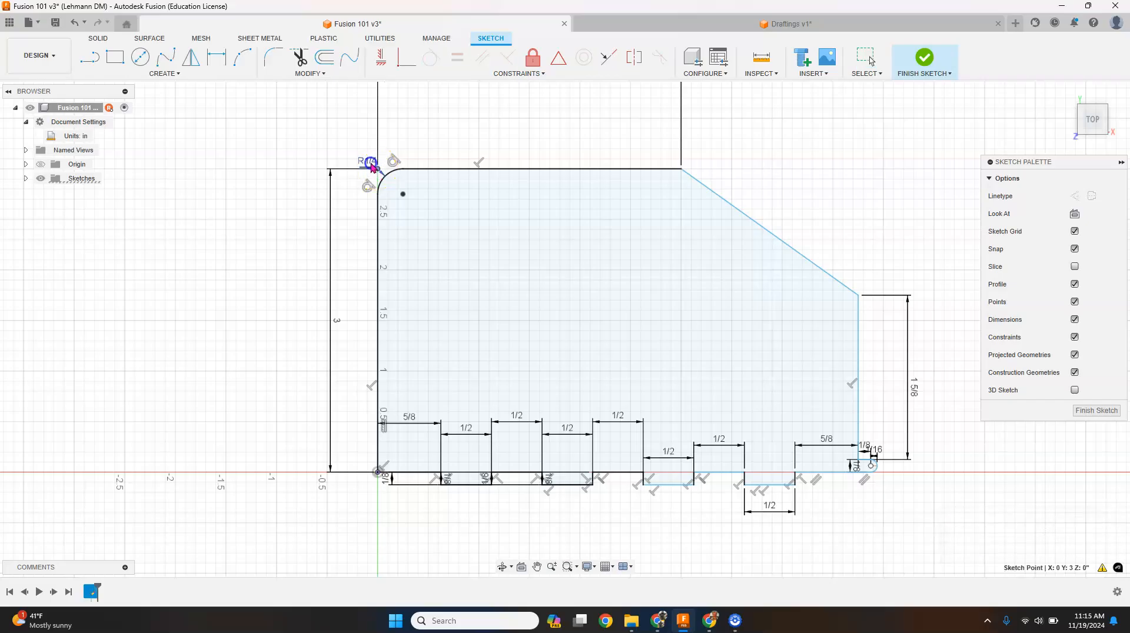
pyautogui.moveTo(361, 159); pyautogui.dragTo(332, 140)
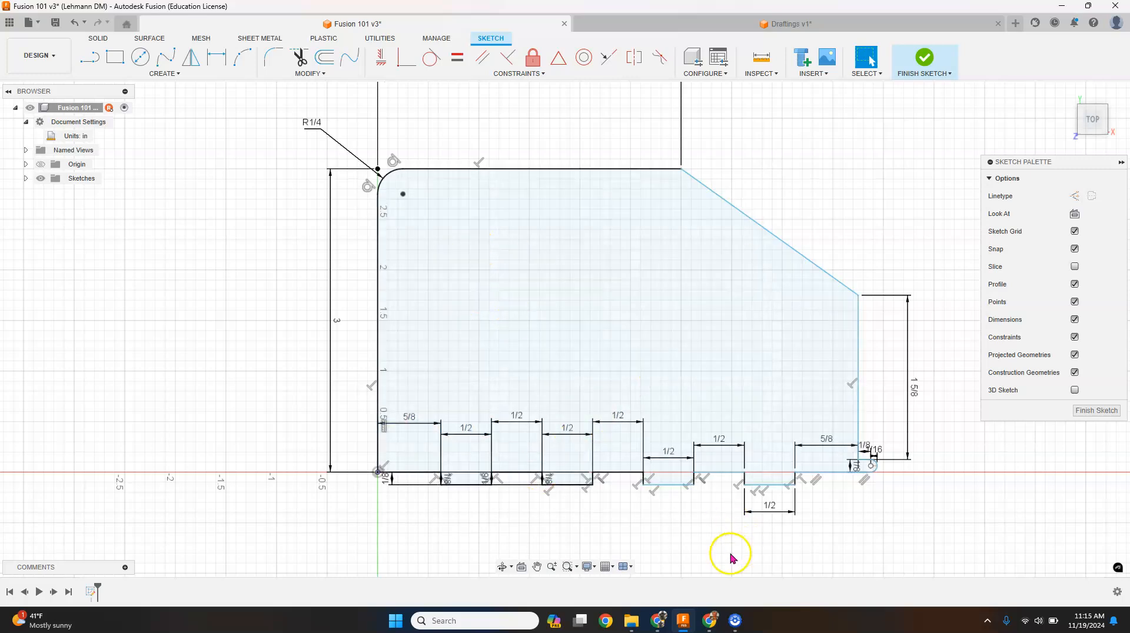
# Consult the small hole on the PDF in Chrome and sketch a 5/16 in circle in Fusion, centred 1 in across and 2 in above the origin.
pyautogui.moveTo(711, 619)
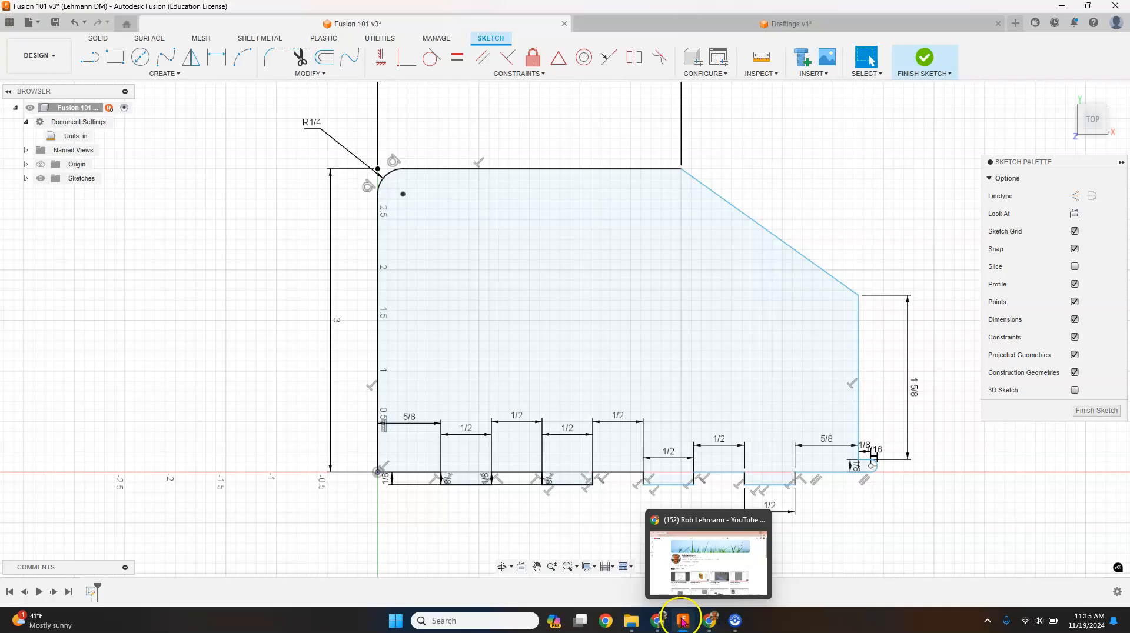
pyautogui.moveTo(658, 619)
pyautogui.click(712, 570)
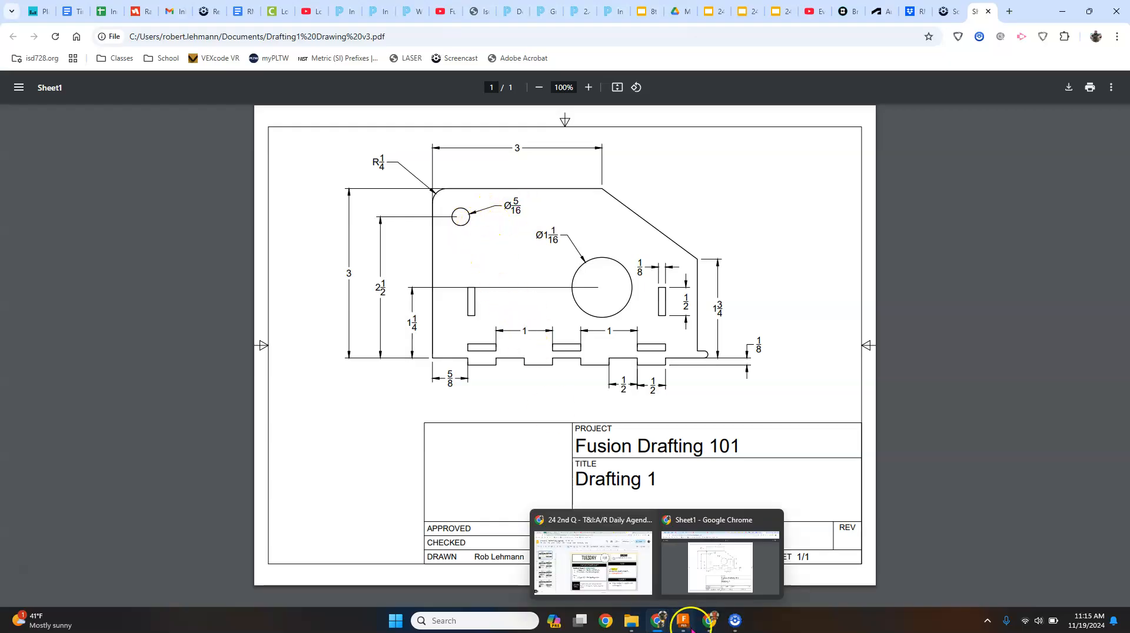
pyautogui.click(682, 620)
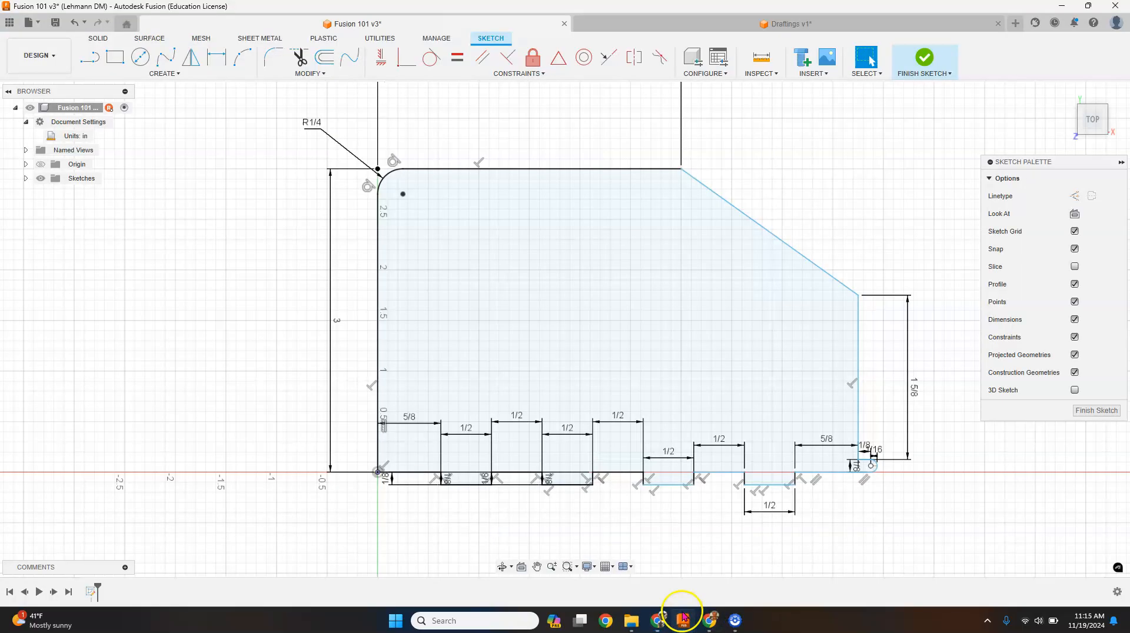
pyautogui.click(140, 58)
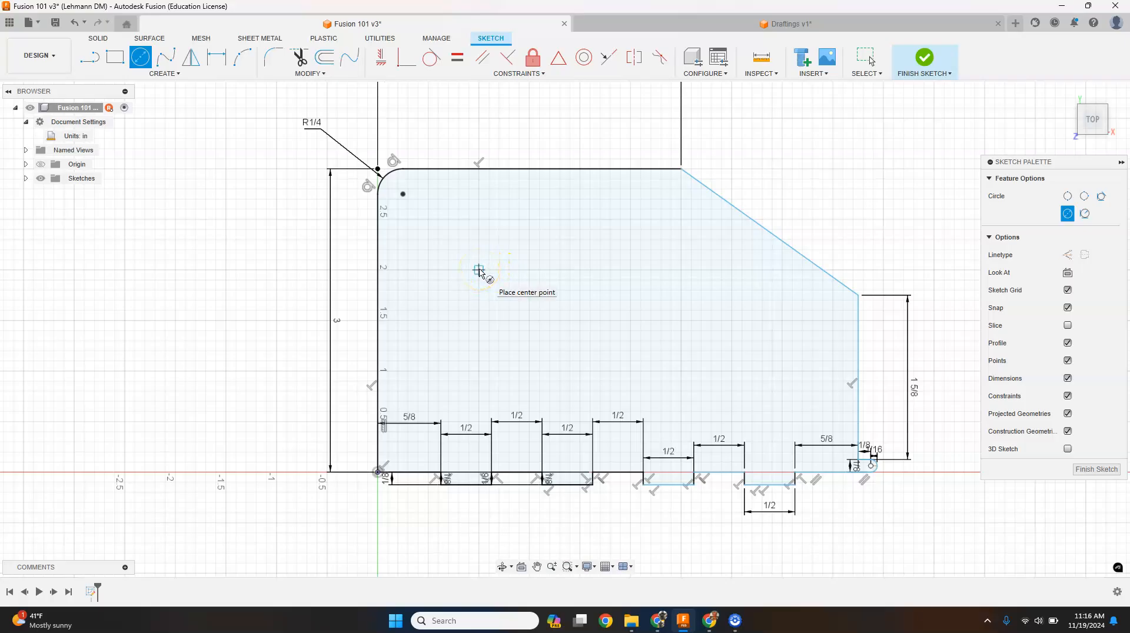
pyautogui.click(479, 270)
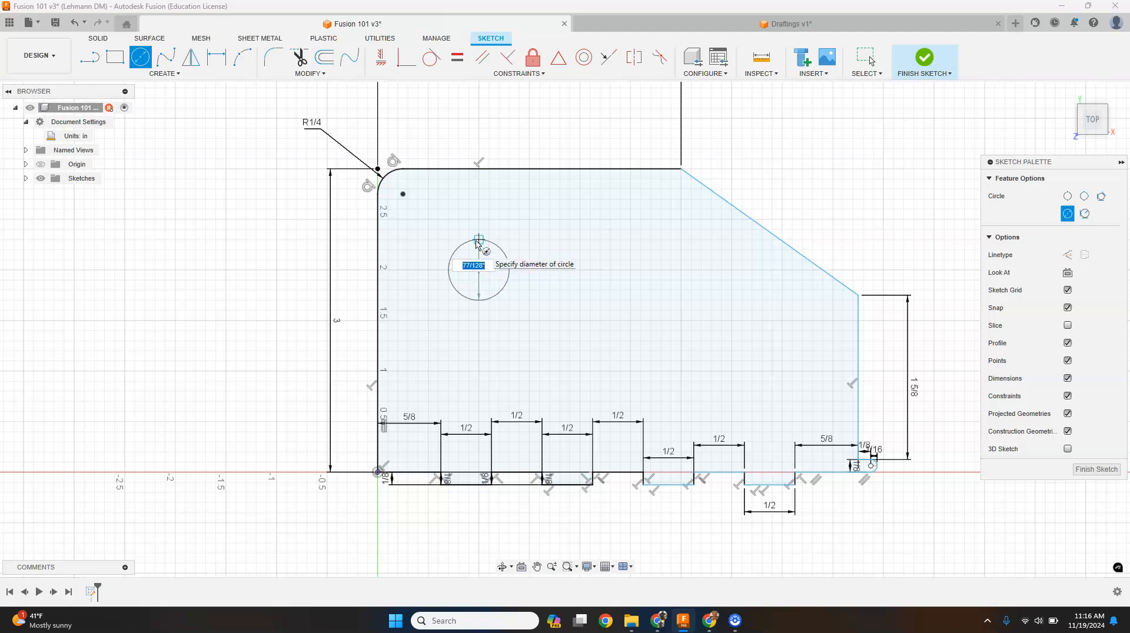
pyautogui.write('5/16')
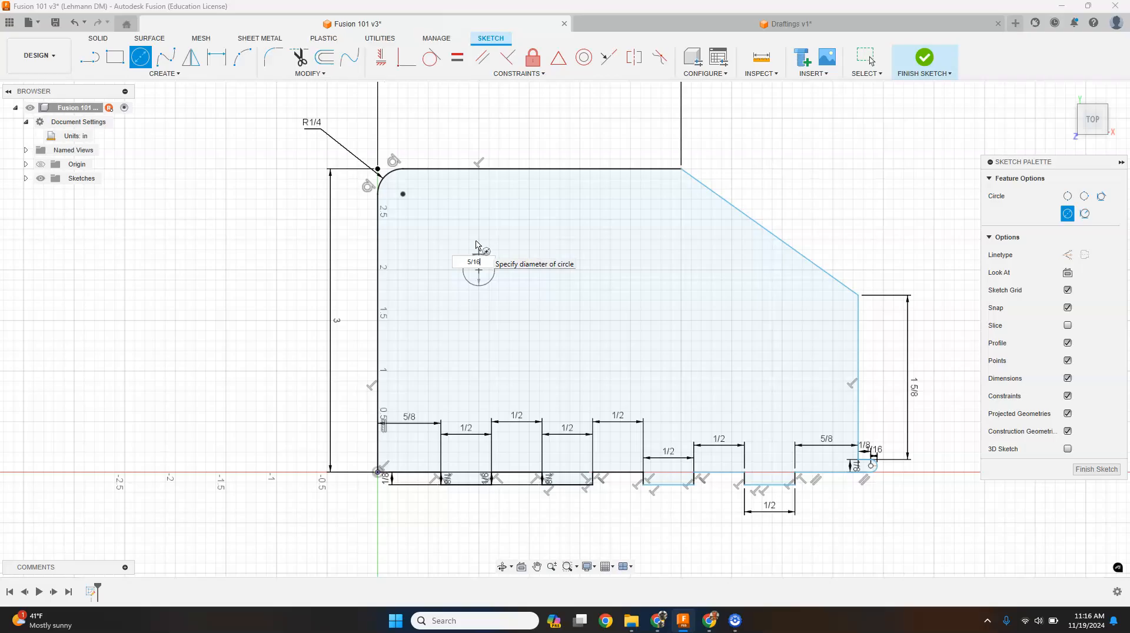
pyautogui.press('Return')
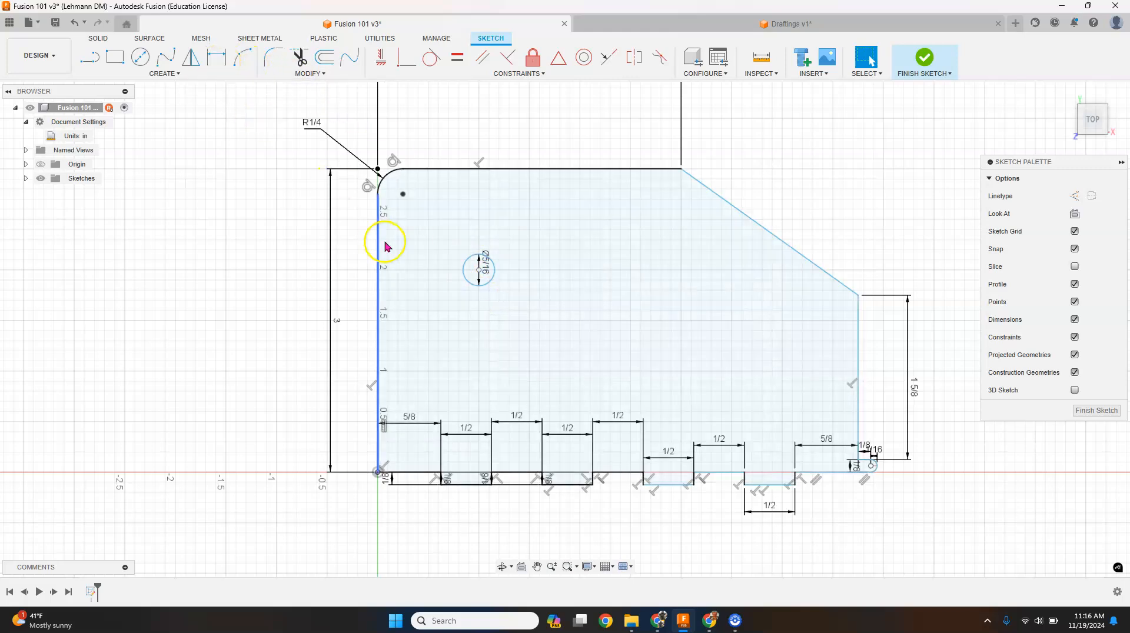
# Check the small hole's height on the PDF in Chrome and dimension its centre 2 1/2 in above the origin in the Fusion sketch.
pyautogui.moveTo(663, 623)
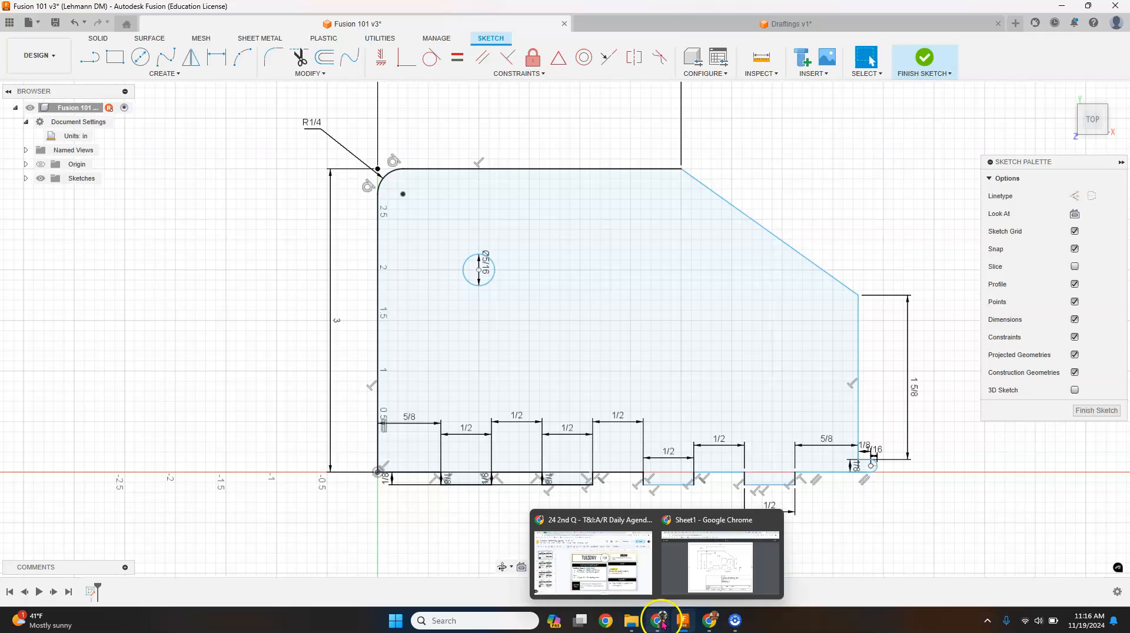
pyautogui.click(689, 583)
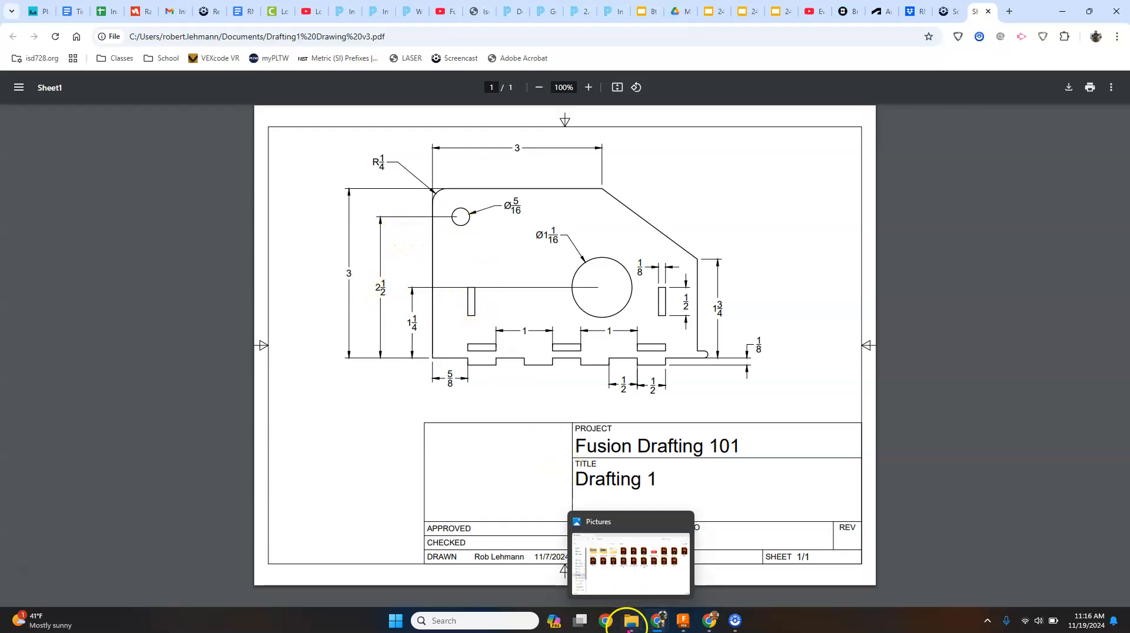
pyautogui.click(684, 623)
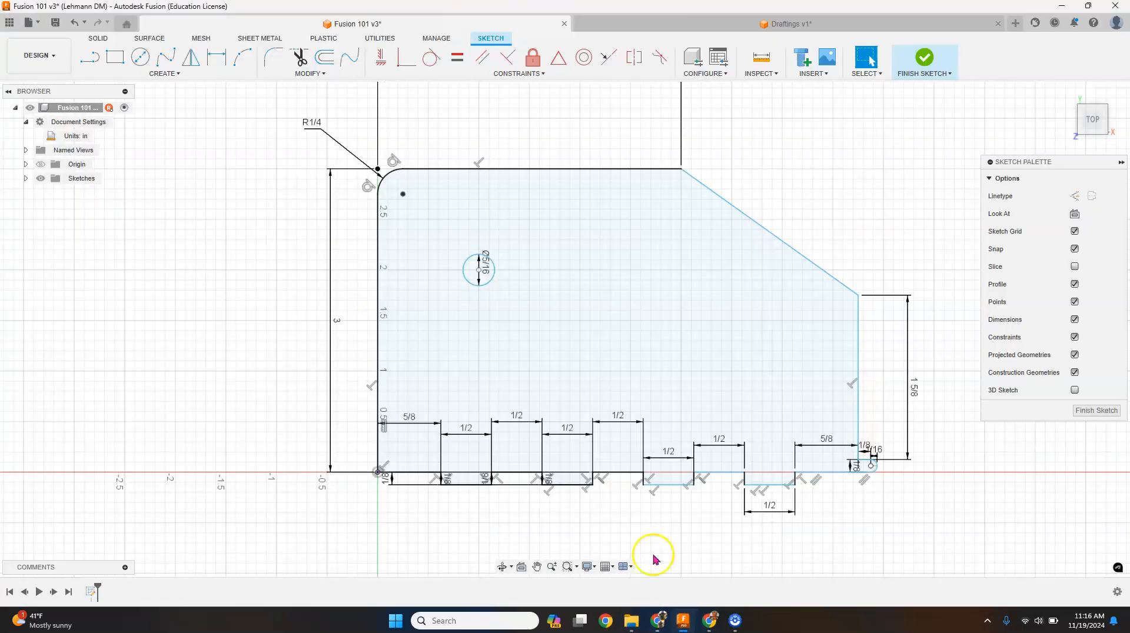
pyautogui.click(218, 58)
pyautogui.click(480, 279)
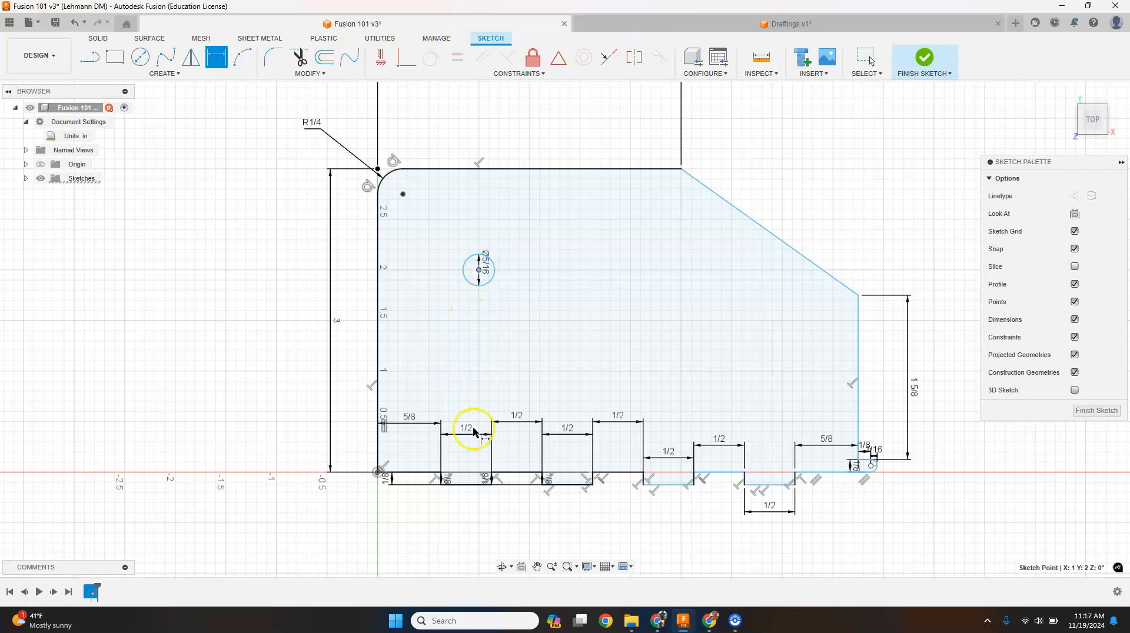
pyautogui.click(377, 472)
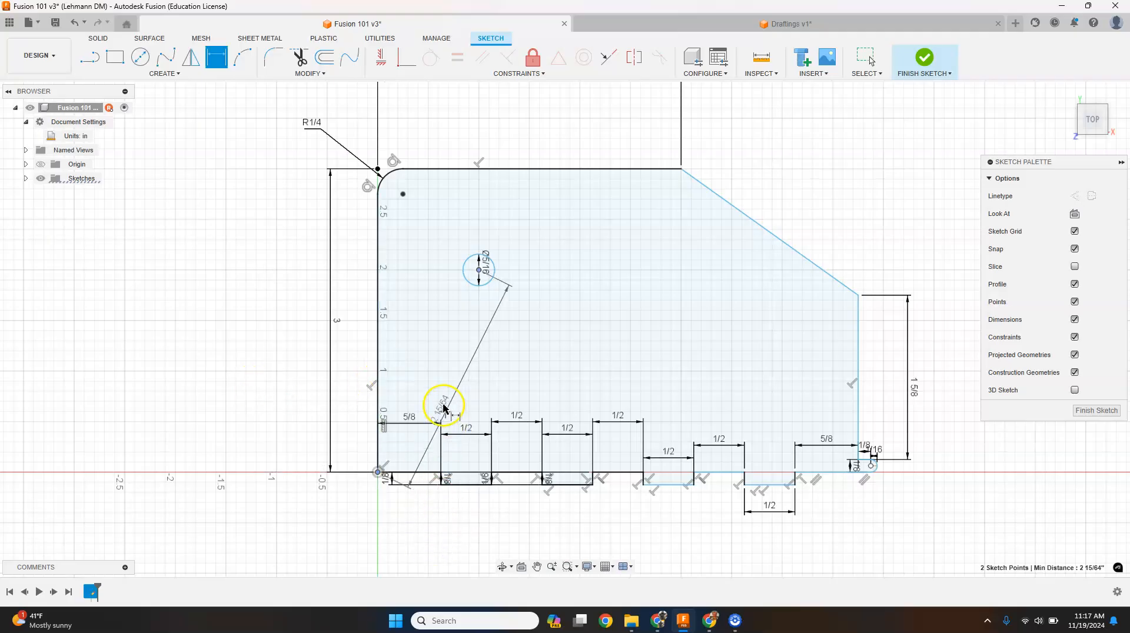
pyautogui.click(265, 373)
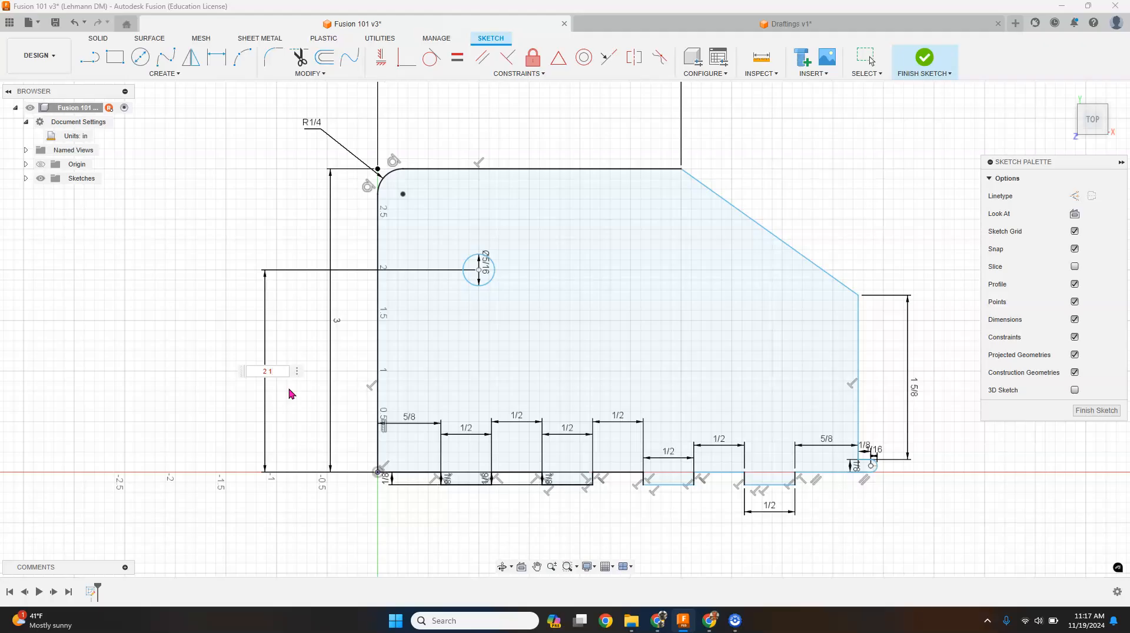
pyautogui.press('Return')
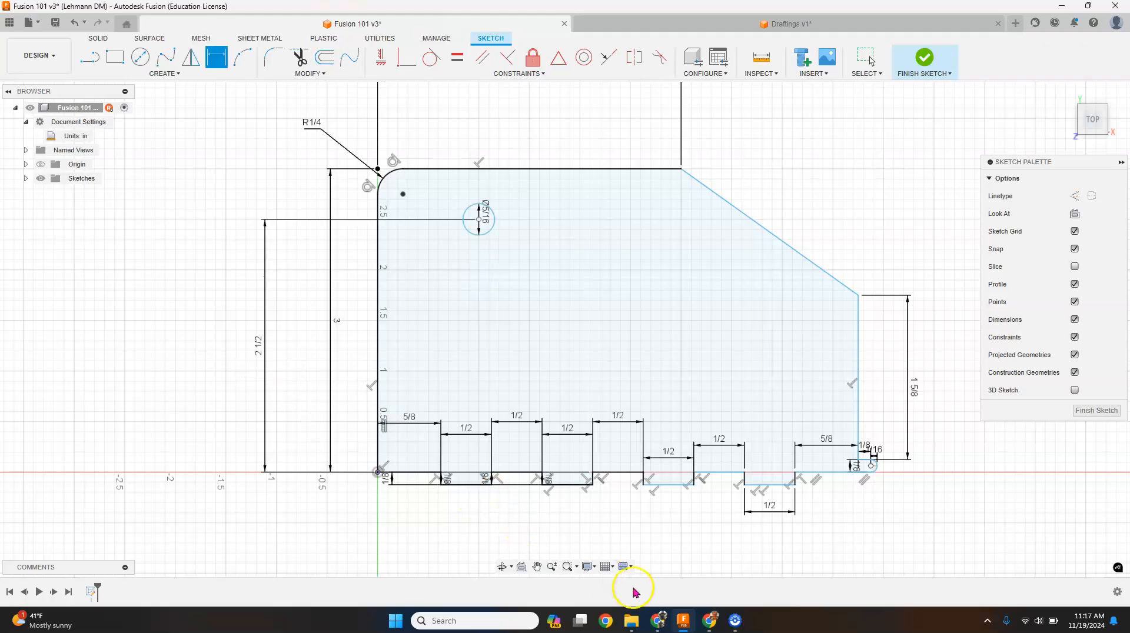
# Dimension the small hole's centre 1/2 in horizontally from the origin, placing the dimension above the plate.
pyautogui.moveTo(705, 629)
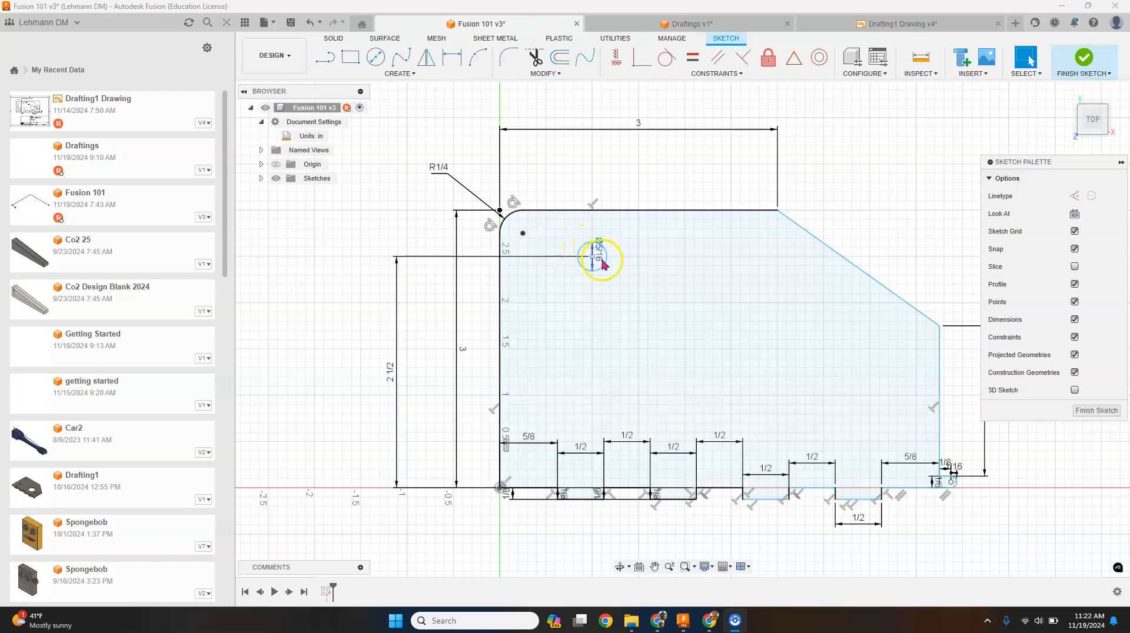
pyautogui.click(556, 188)
pyautogui.press('d')
pyautogui.click(588, 255)
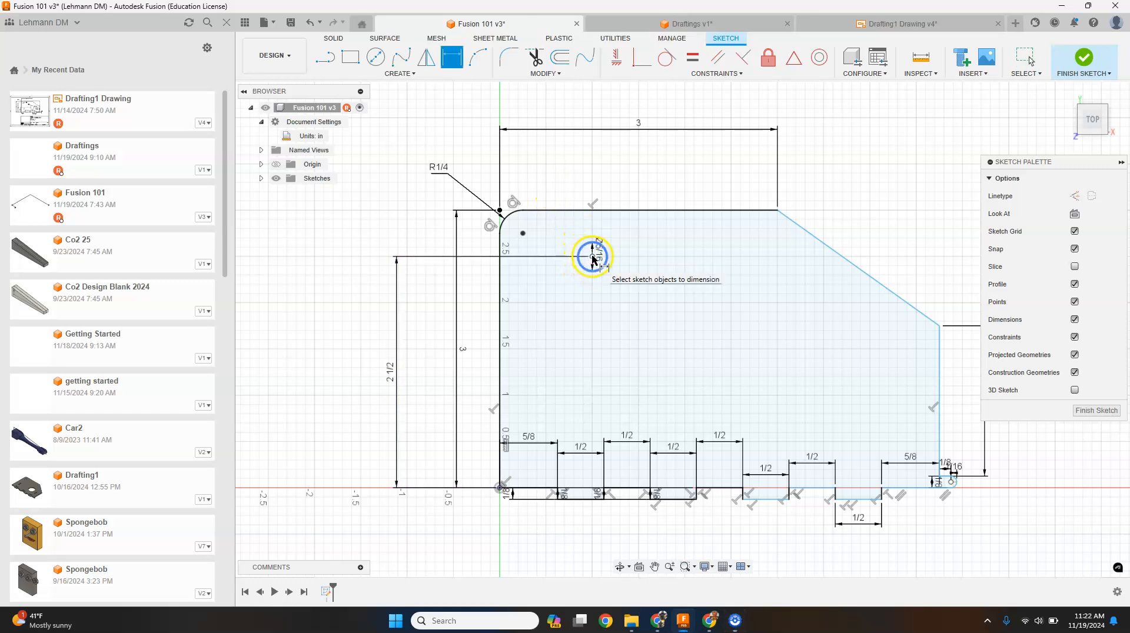
pyautogui.click(592, 257)
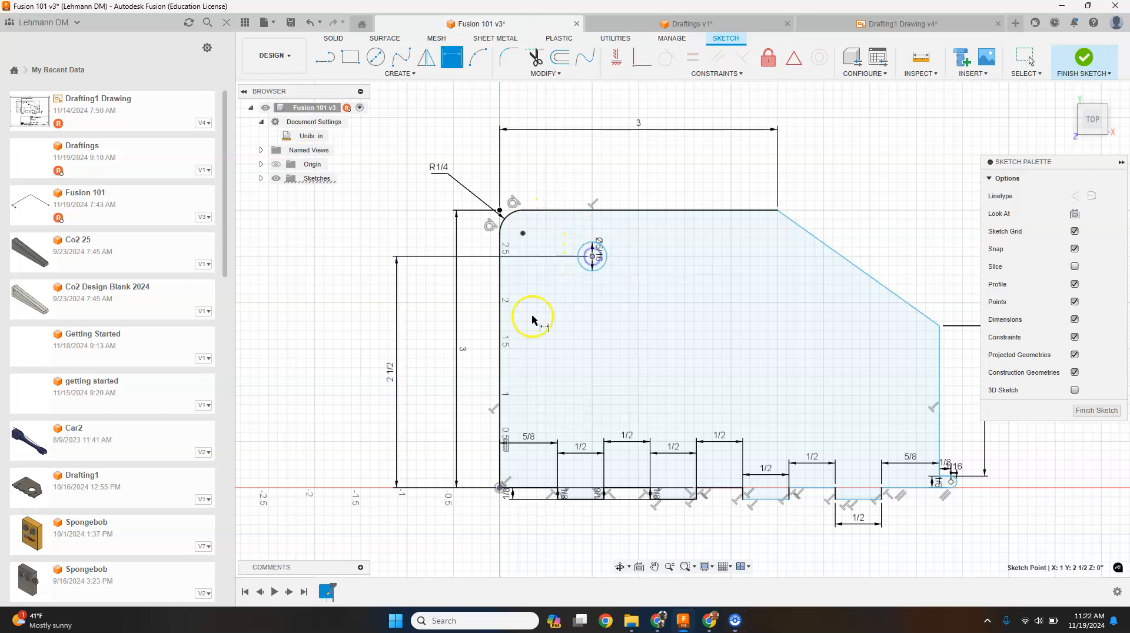
pyautogui.click(499, 487)
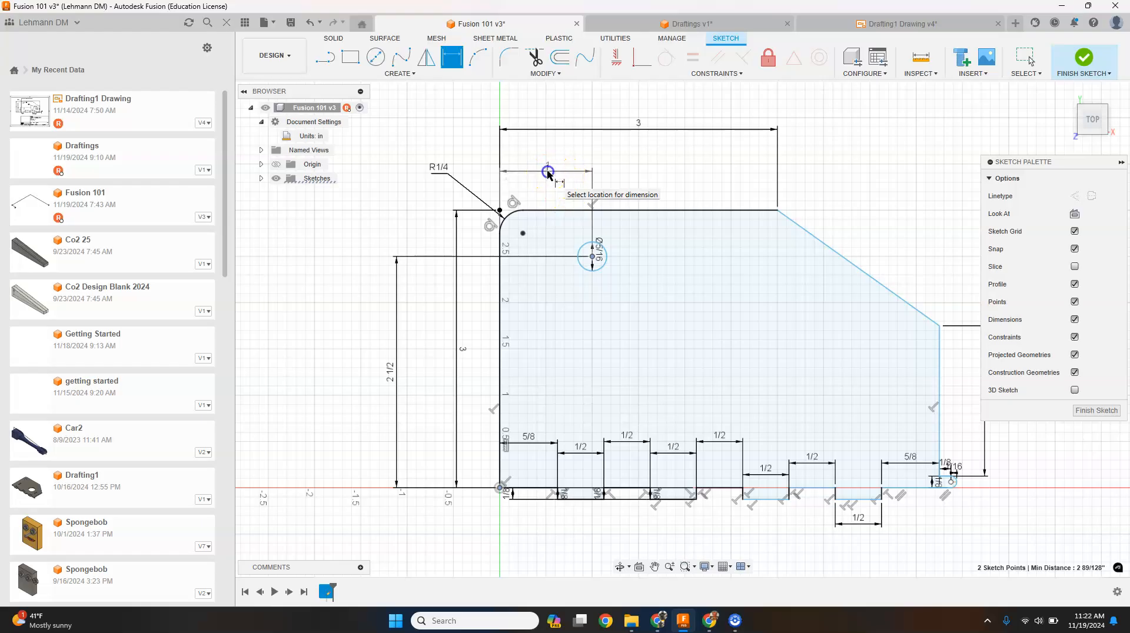
pyautogui.click(548, 176)
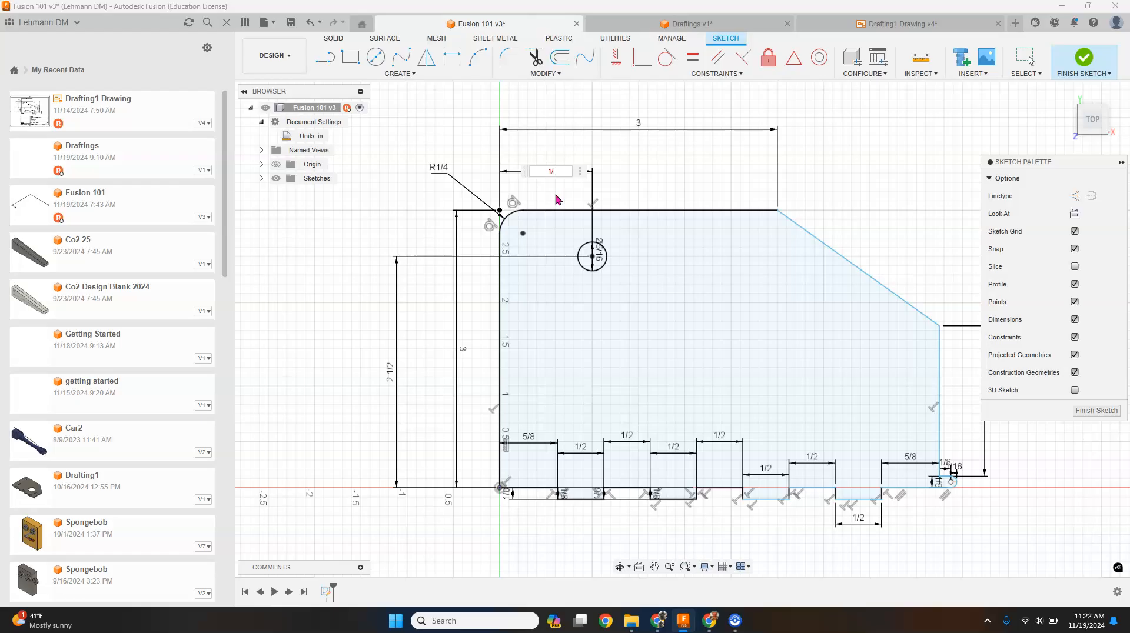
pyautogui.press('Return')
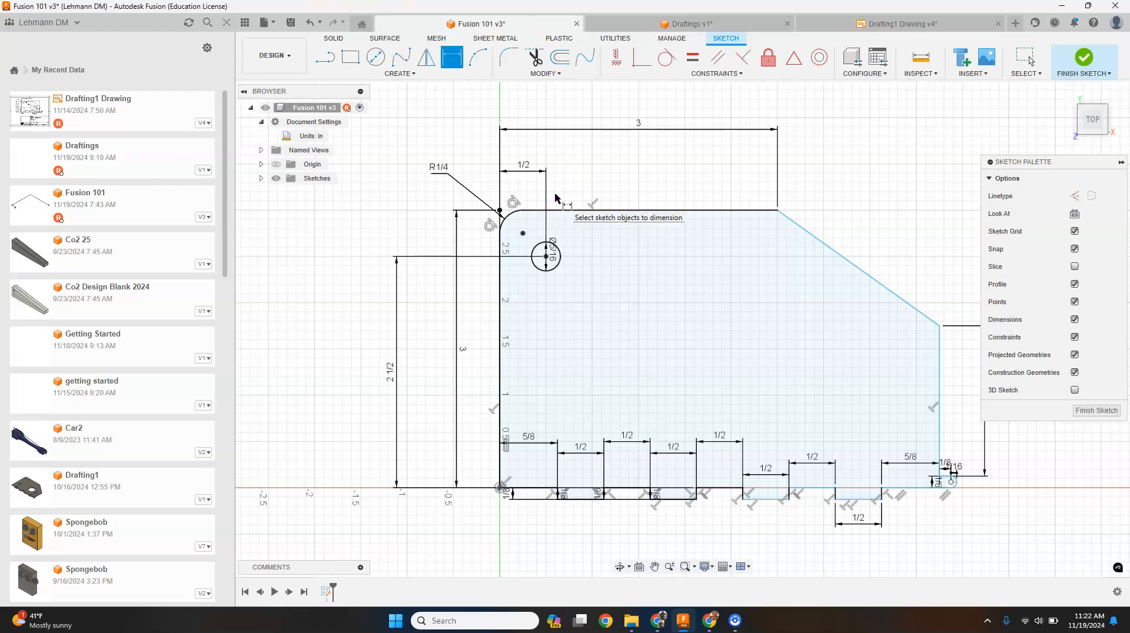
pyautogui.click(708, 337)
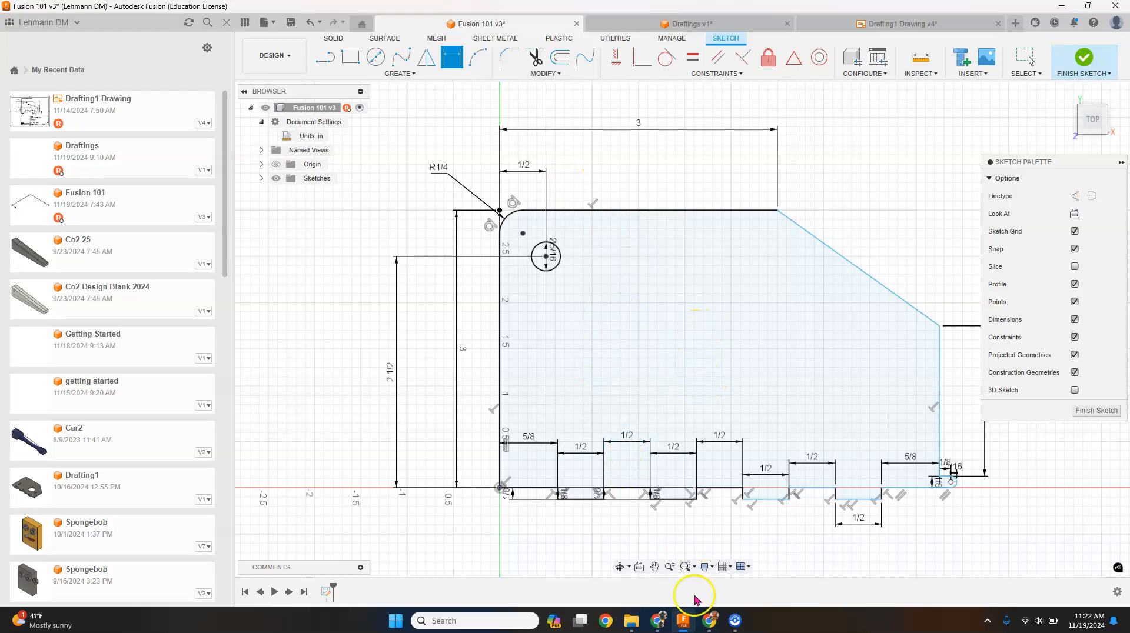
# Check the large hole on the PDF in Chrome and sketch a 1 1/16 in circle in Fusion, centred 2 1/2 in across and 1 1/2 in above the origin.
pyautogui.moveTo(658, 620)
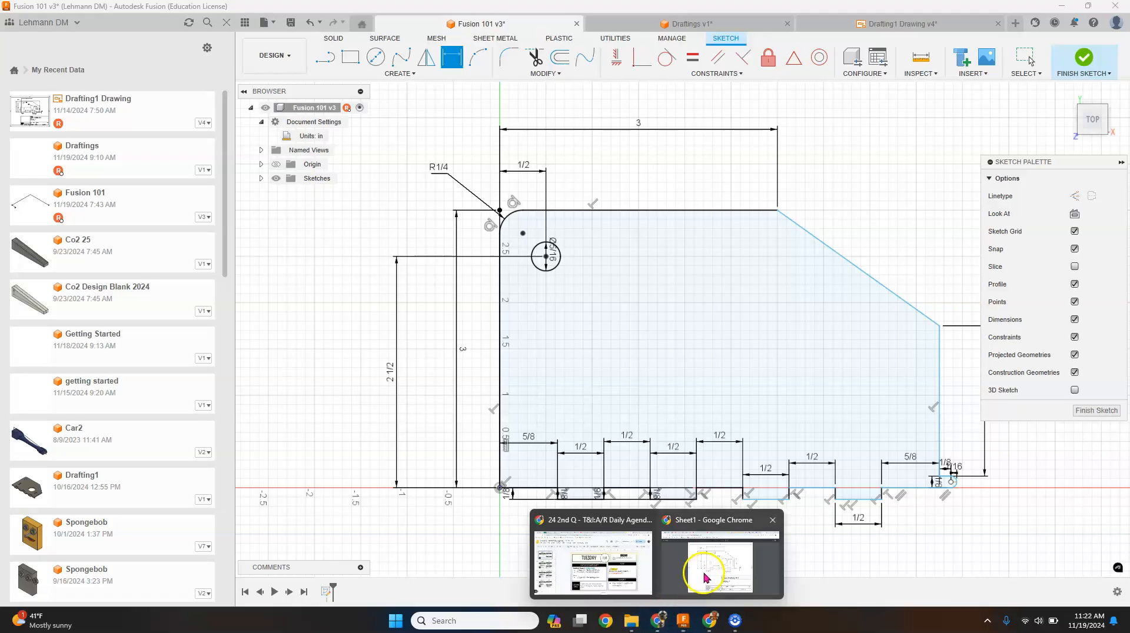
pyautogui.click(713, 568)
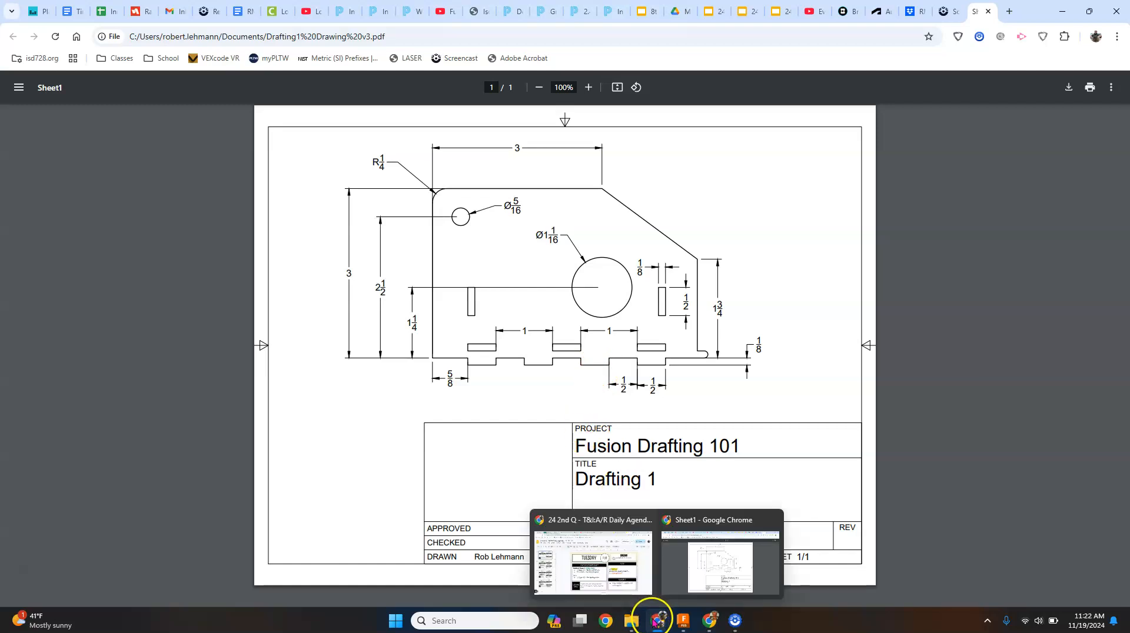
pyautogui.click(681, 625)
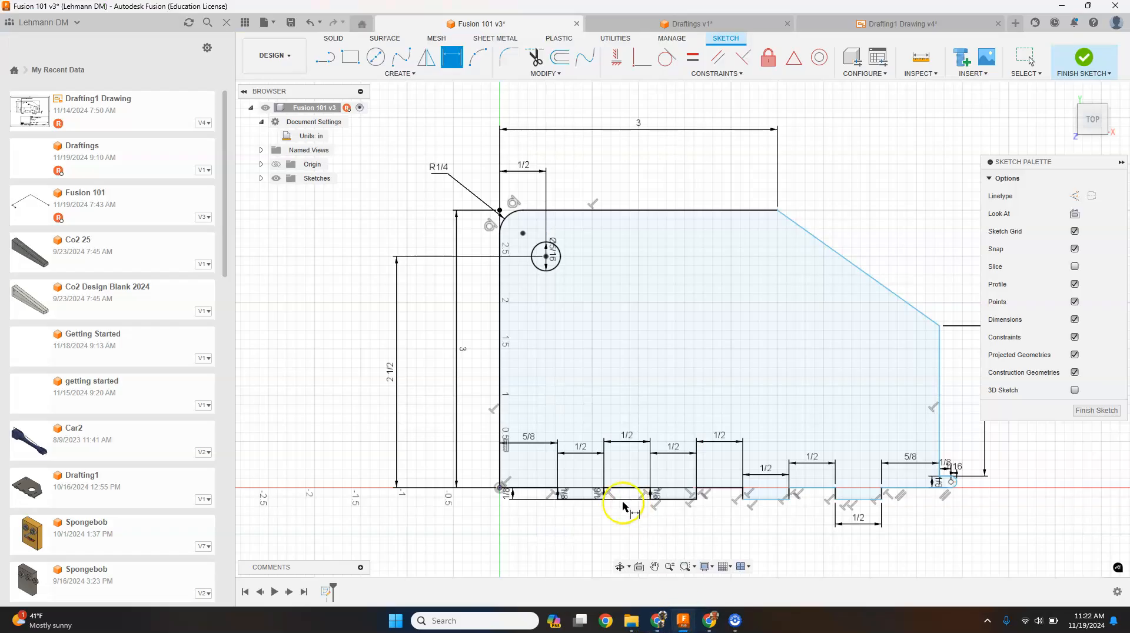
pyautogui.press('c')
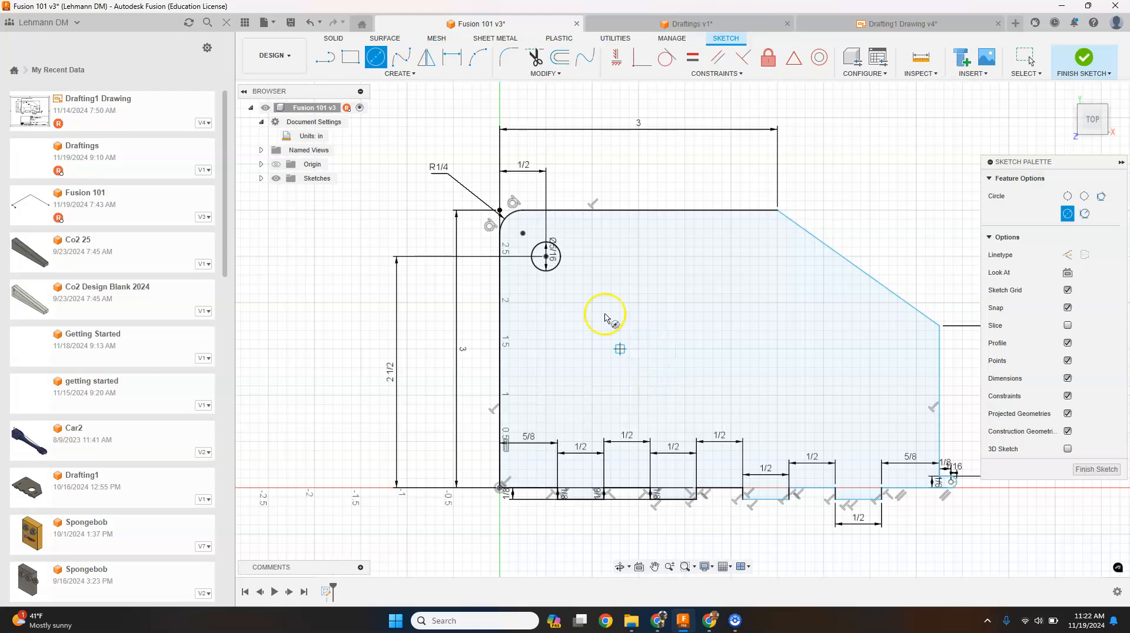
pyautogui.click(732, 349)
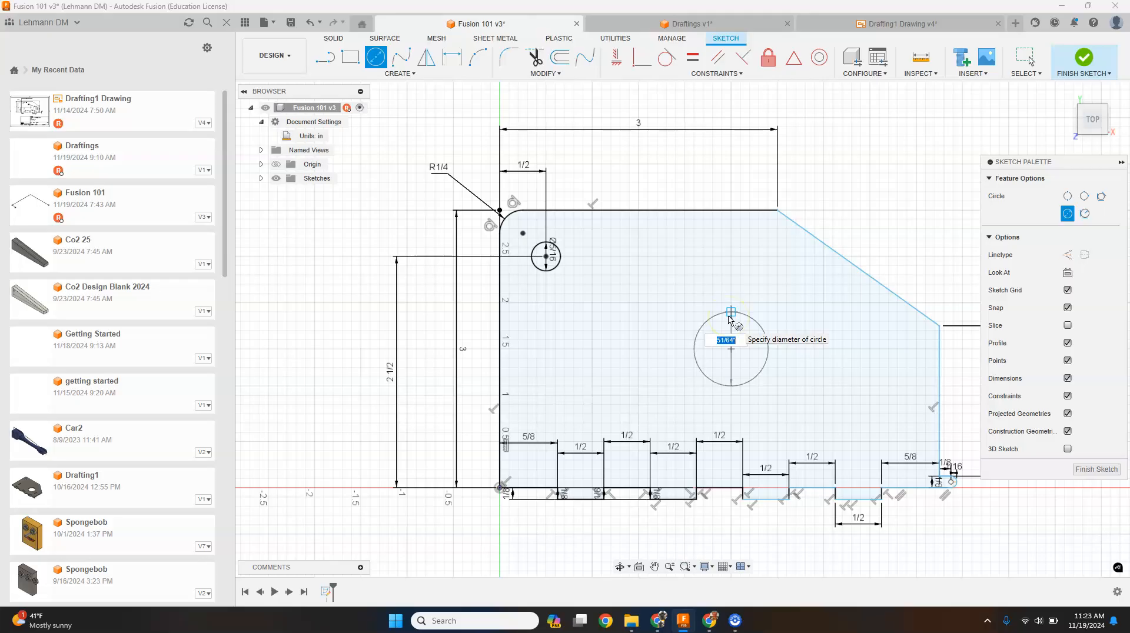
pyautogui.write('1')
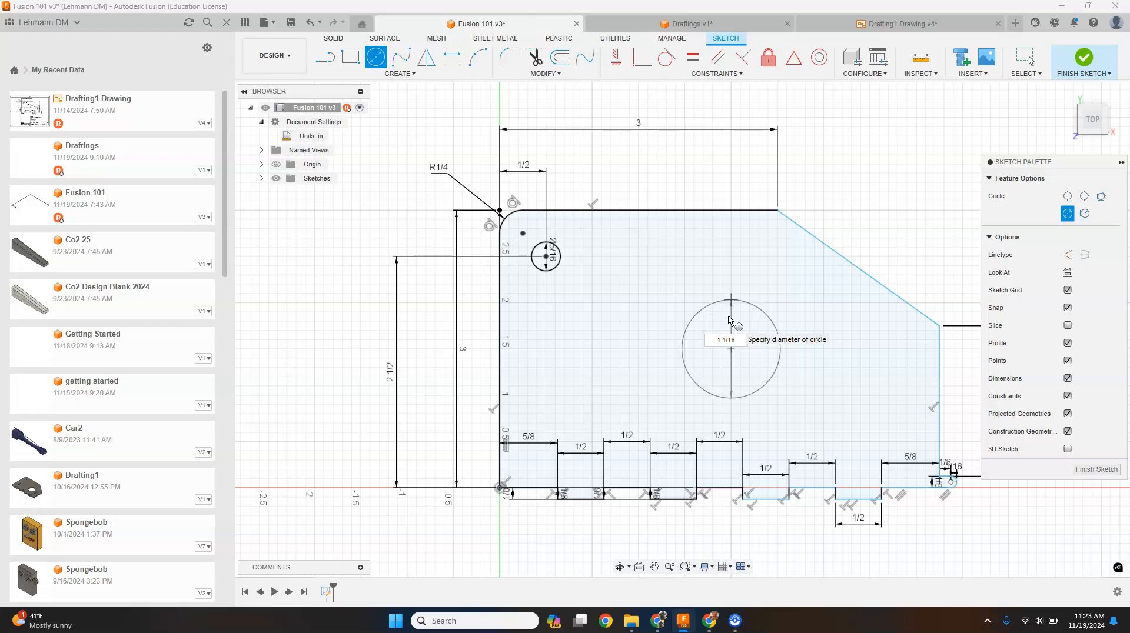
pyautogui.press('Return')
pyautogui.press('Escape')
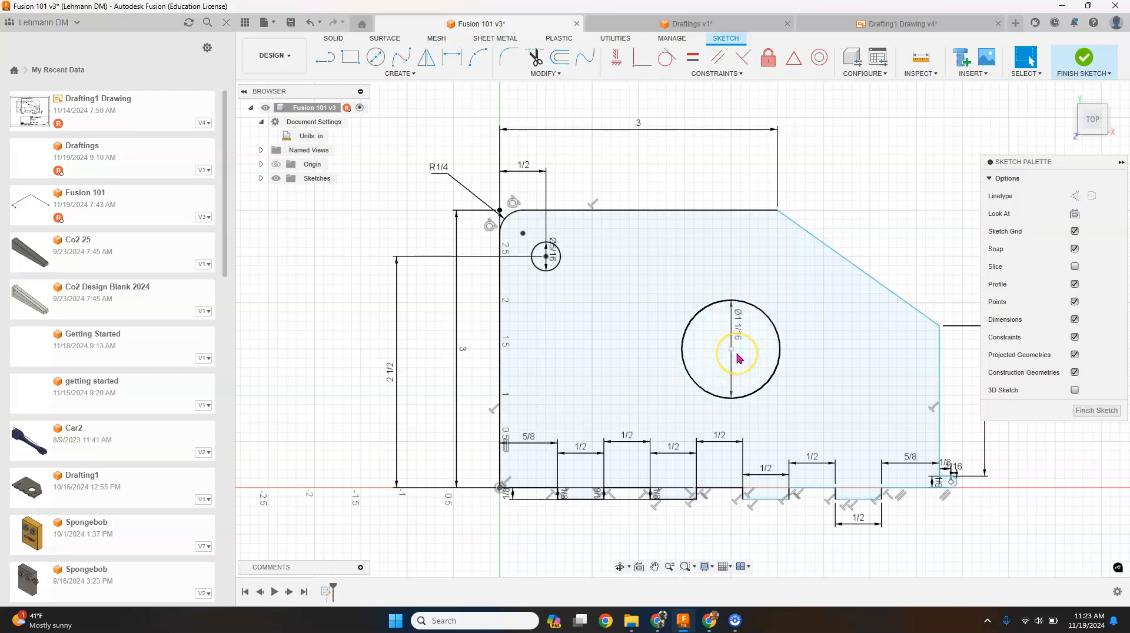
# Check the large hole's height on the PDF in Chrome and dimension its centre 1 1/4 in above the origin in the Fusion sketch.
pyautogui.press('d')
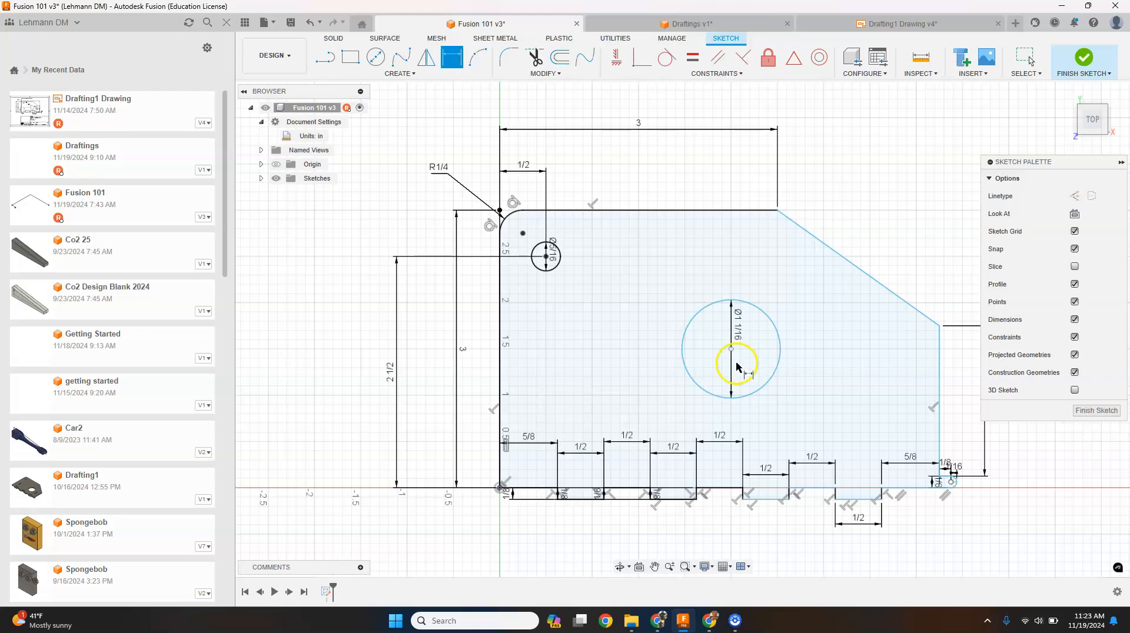
pyautogui.moveTo(662, 619)
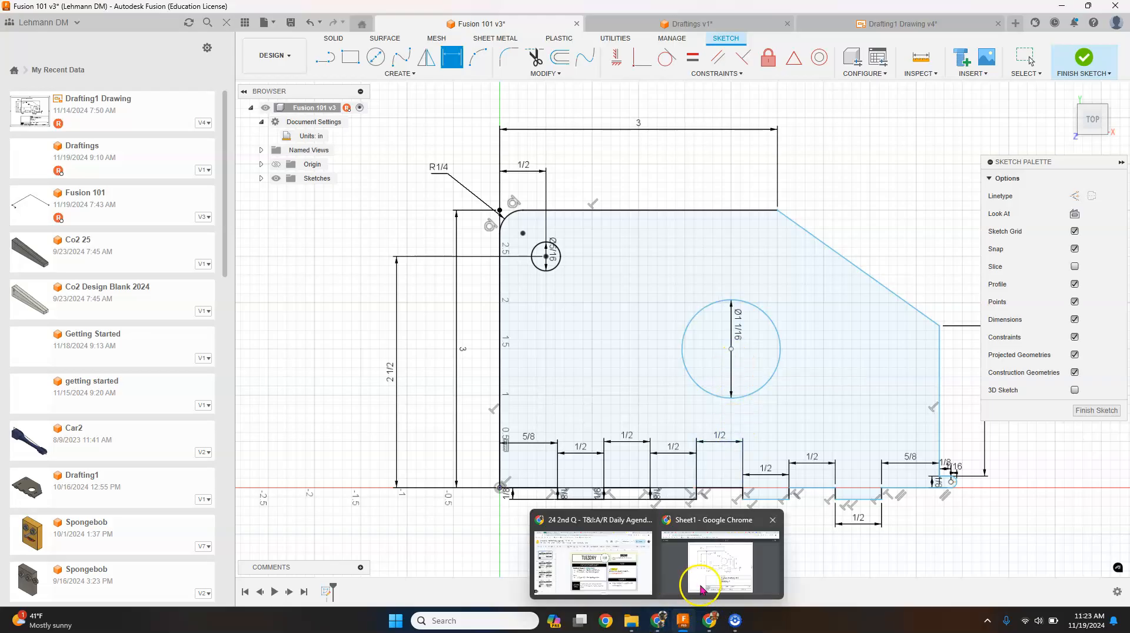
pyautogui.click(712, 570)
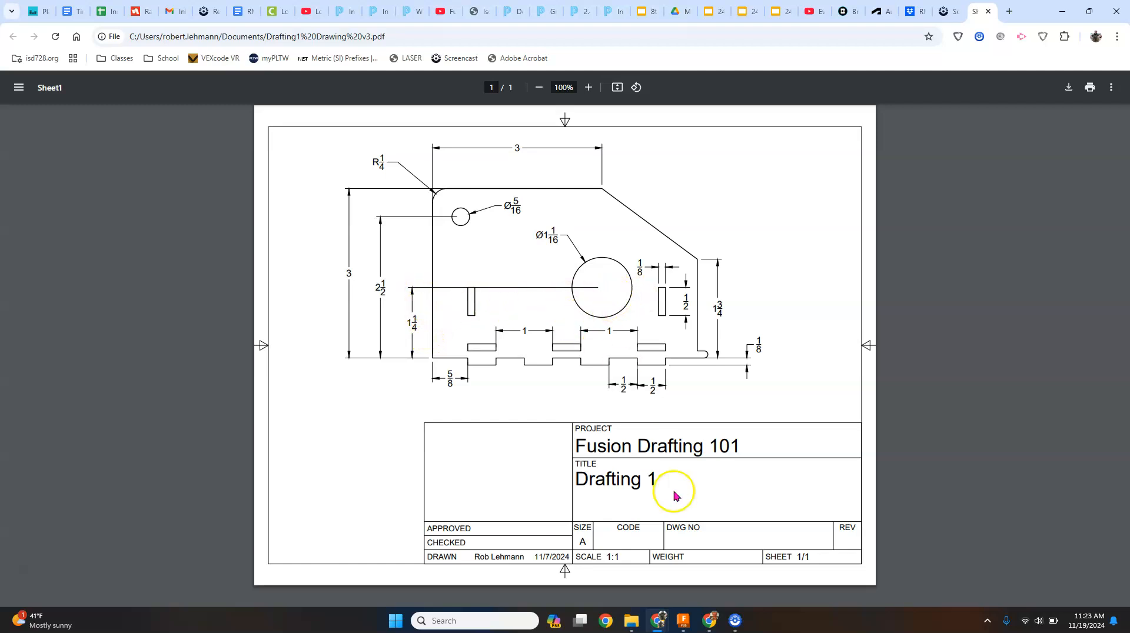
pyautogui.click(682, 621)
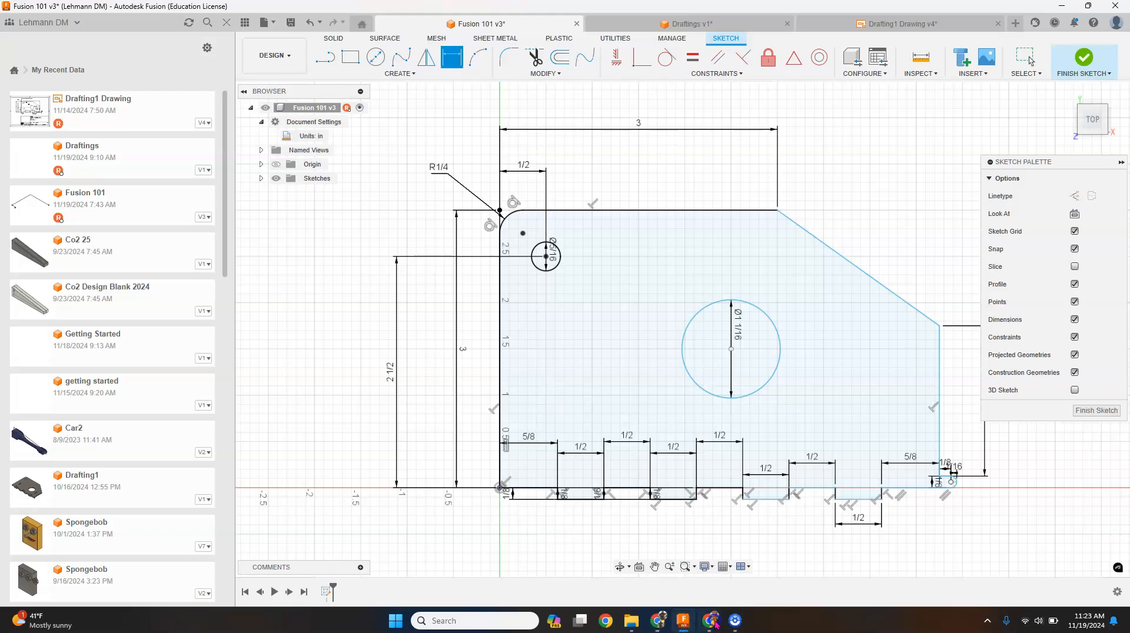
pyautogui.click(731, 349)
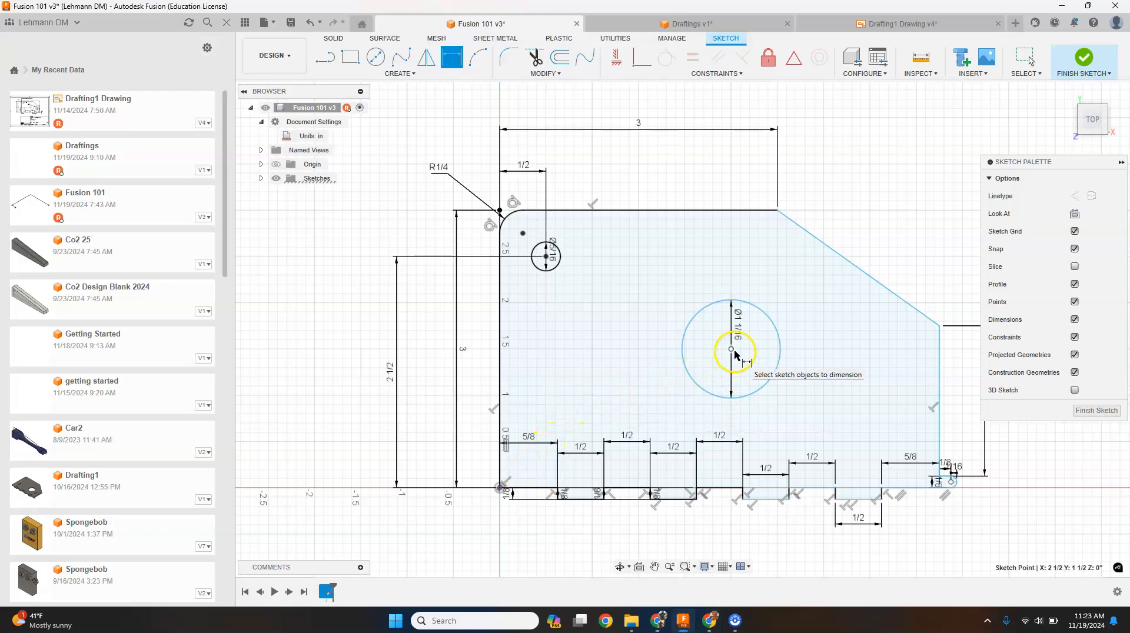
pyautogui.click(499, 487)
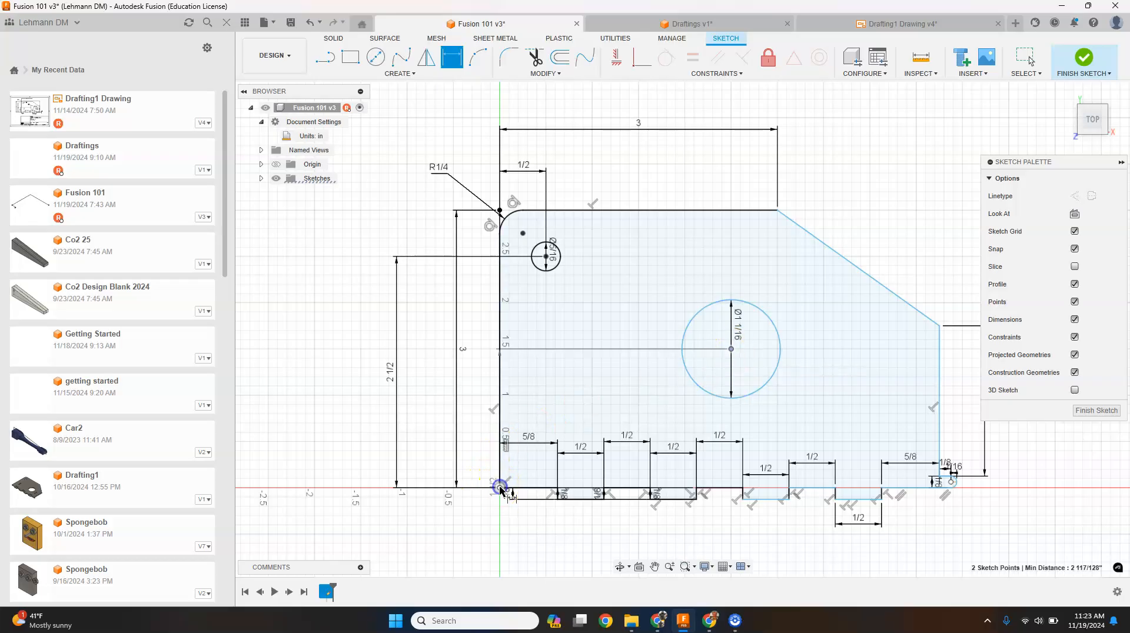
pyautogui.click(477, 430)
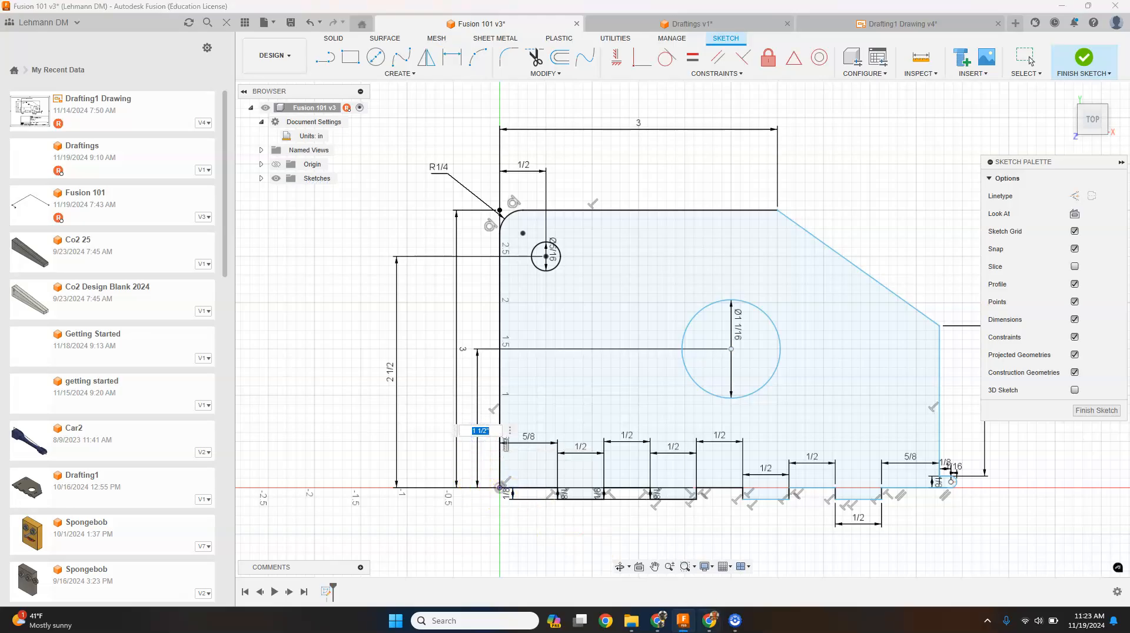
pyautogui.moveTo(658, 620)
pyautogui.click(690, 596)
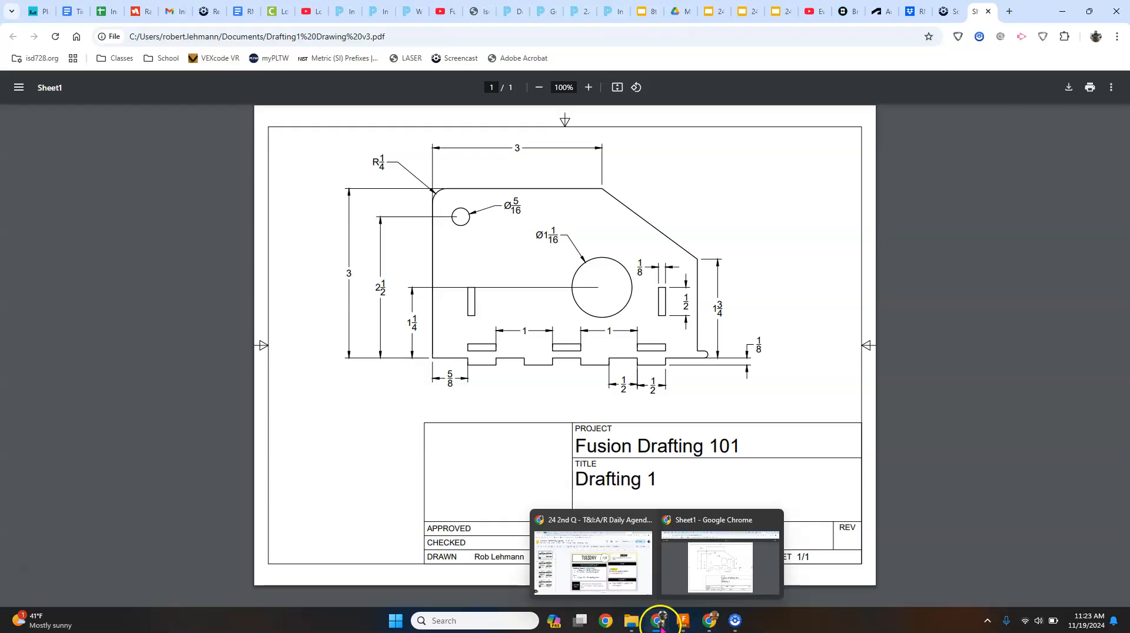
pyautogui.click(683, 621)
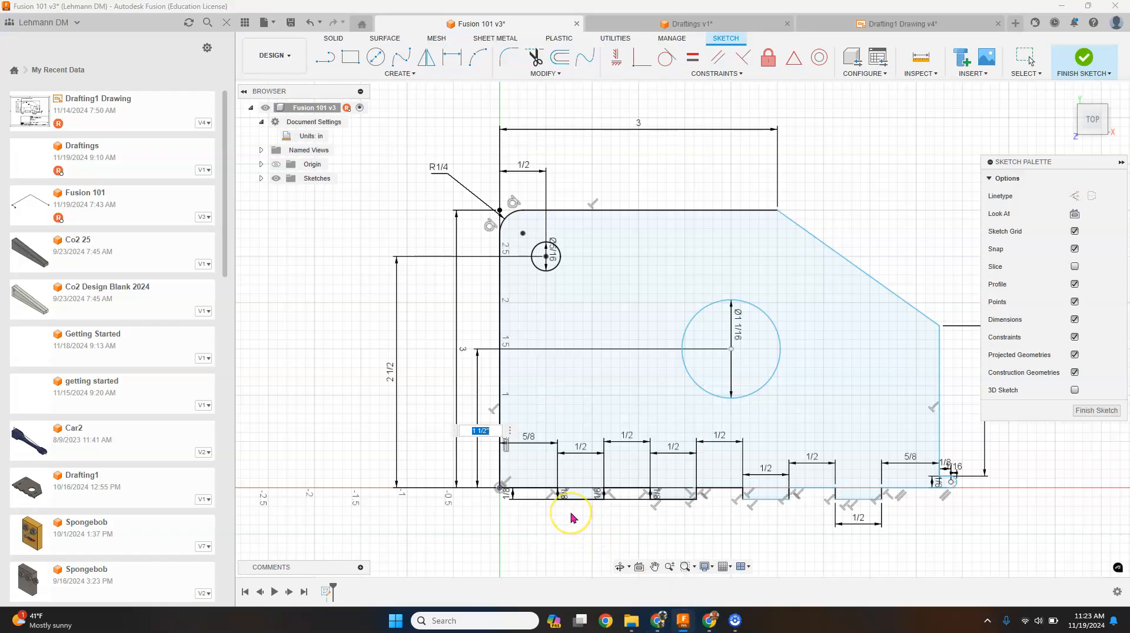
pyautogui.write('1/4')
pyautogui.press('Return')
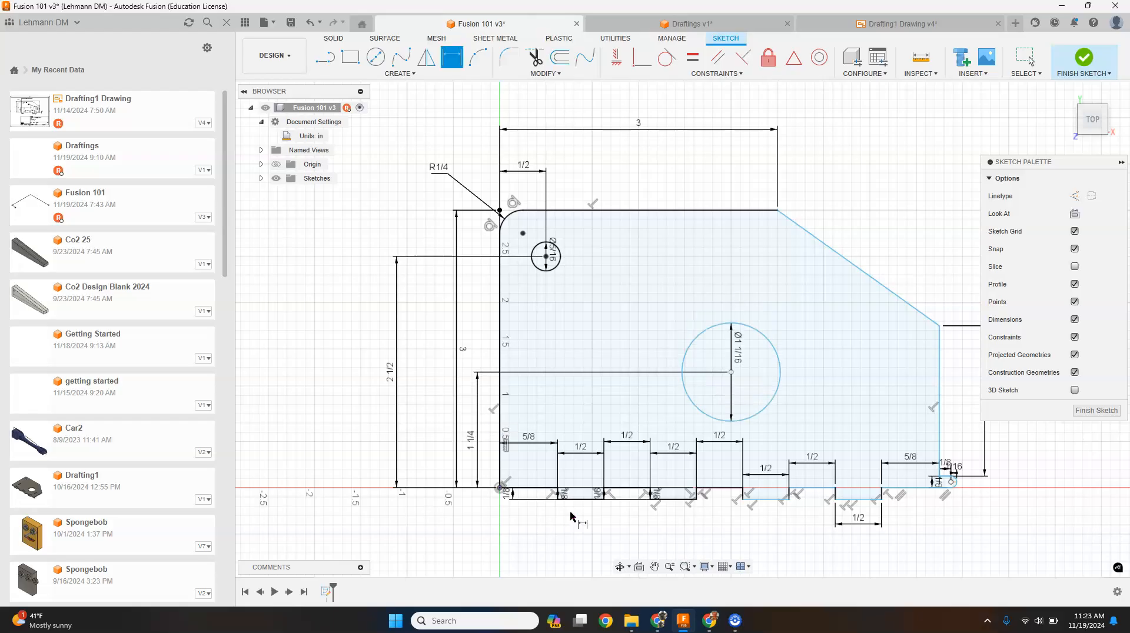
# Dimension the large hole's centre 3 in horizontally from the origin, placing the dimension above the plate.
pyautogui.click(539, 437)
pyautogui.click(728, 372)
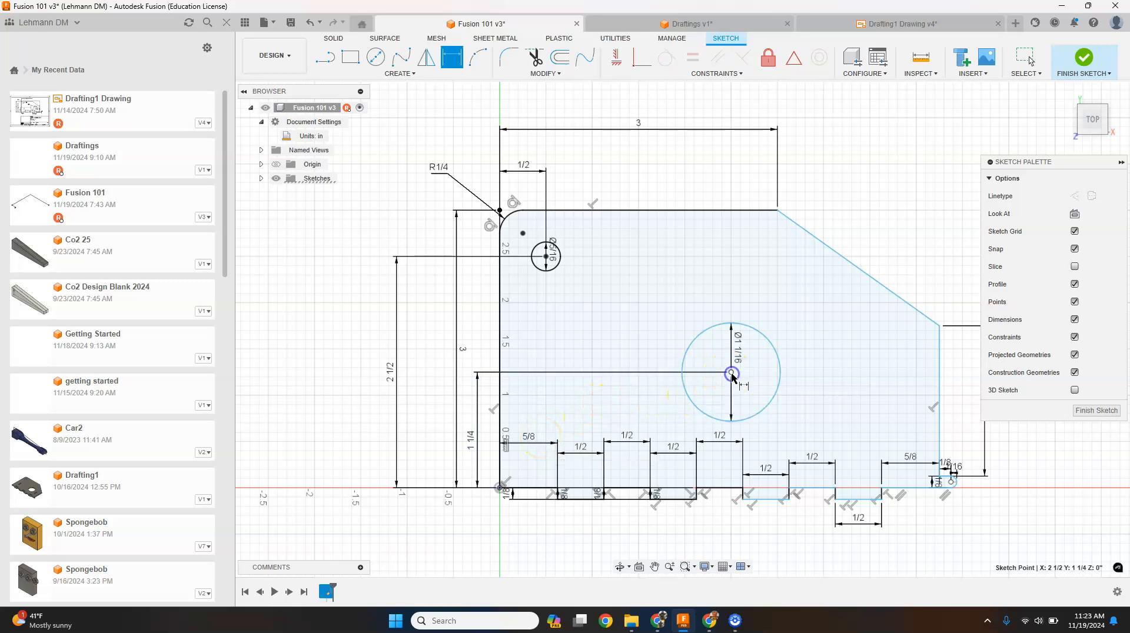
pyautogui.click(498, 489)
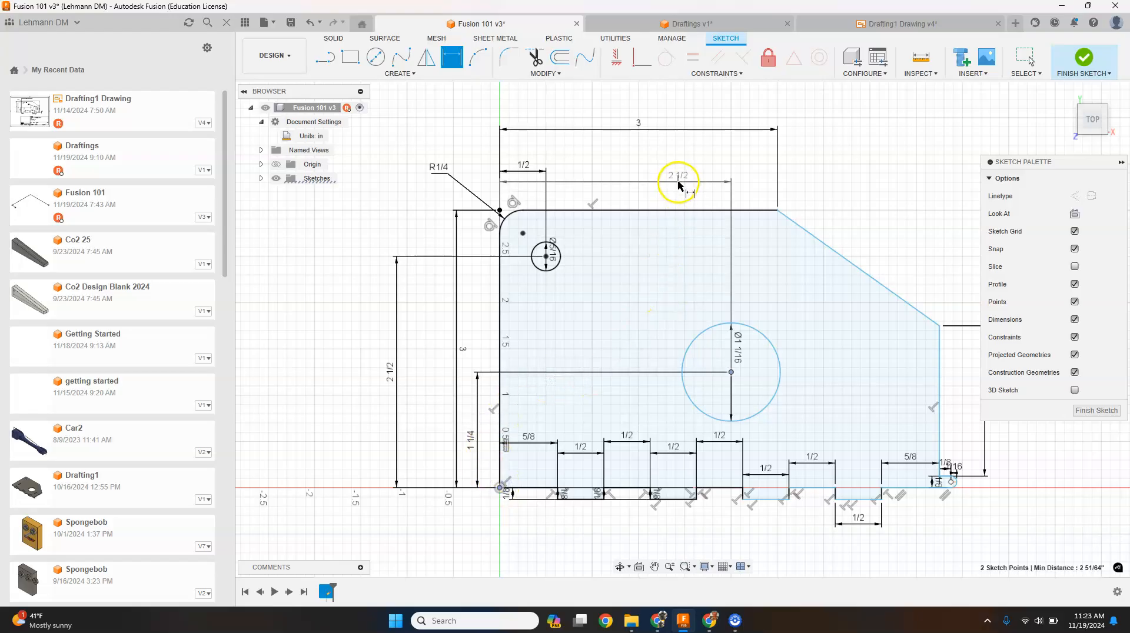
pyautogui.click(683, 160)
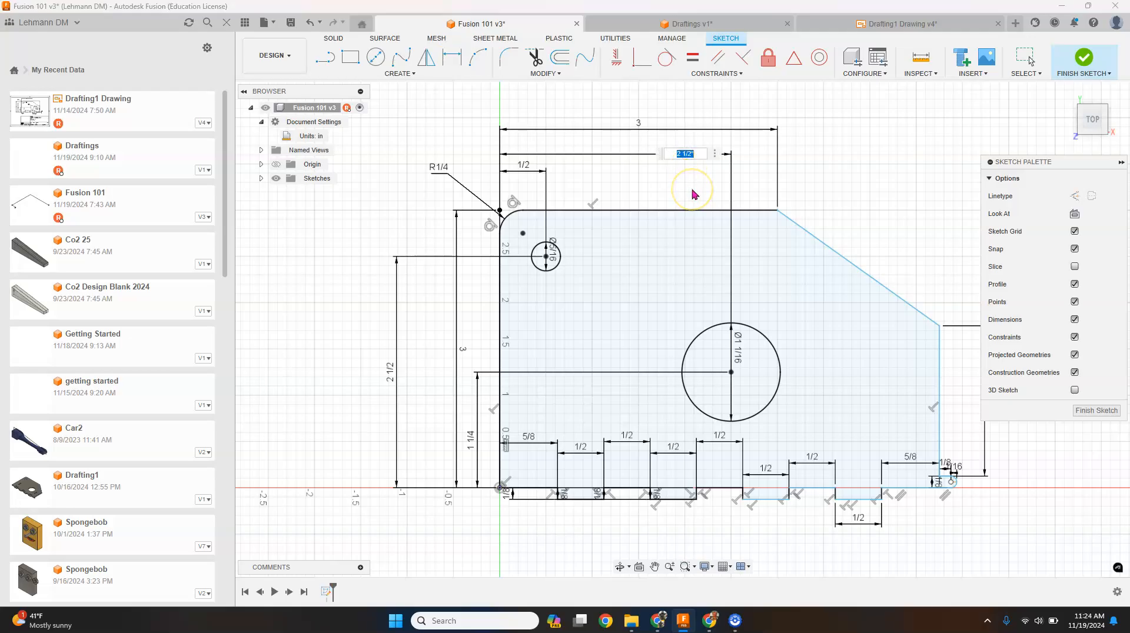
pyautogui.press('Return')
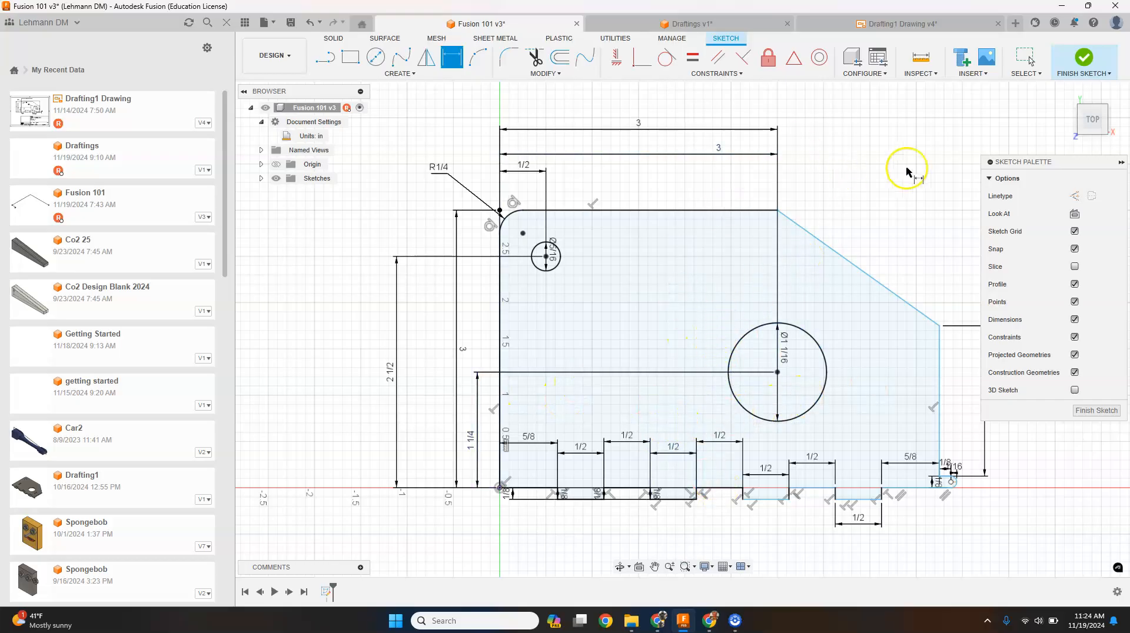
# Move the 5/8 in dimension and the first two 1/2 in tab dimensions below the plate's lower edge.
pyautogui.click(1022, 62)
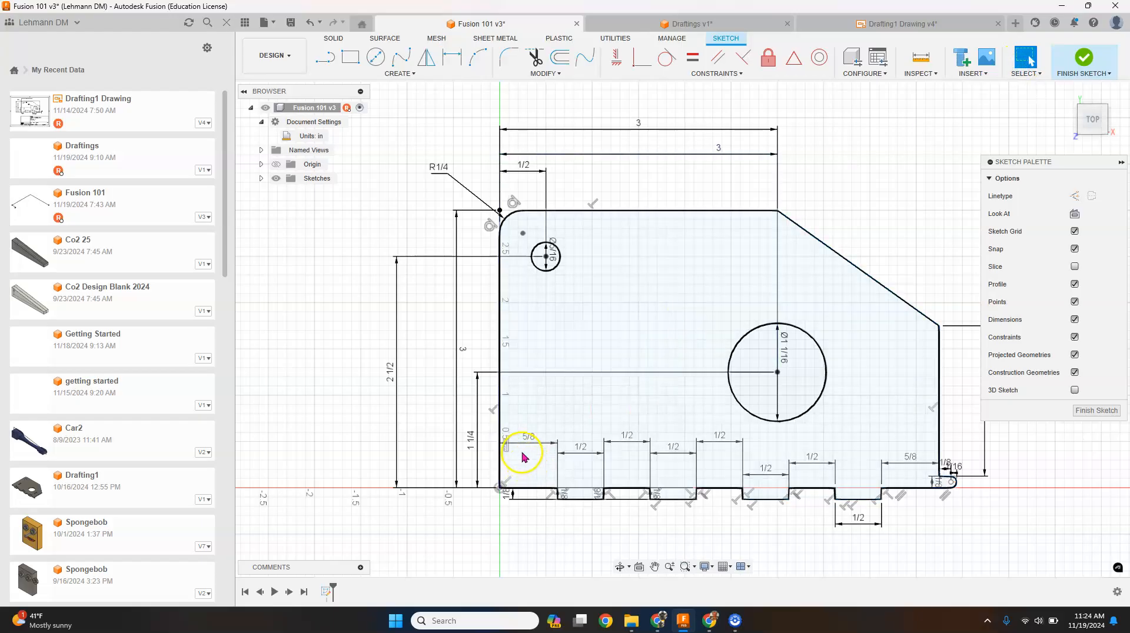
pyautogui.moveTo(531, 444); pyautogui.dragTo(536, 521)
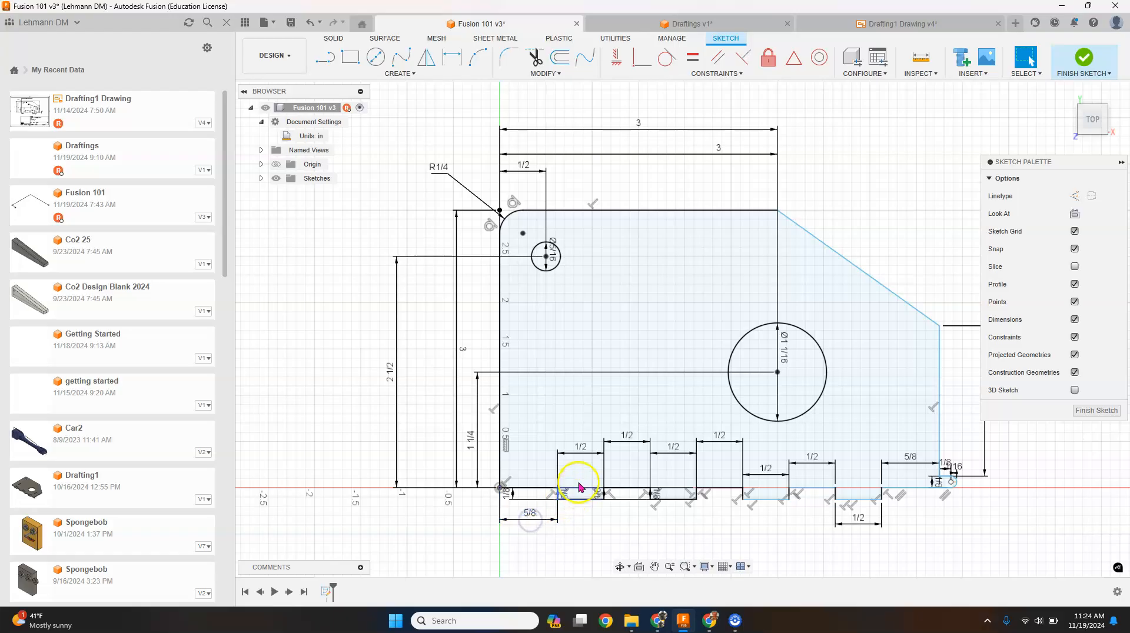
pyautogui.moveTo(577, 454); pyautogui.dragTo(577, 511)
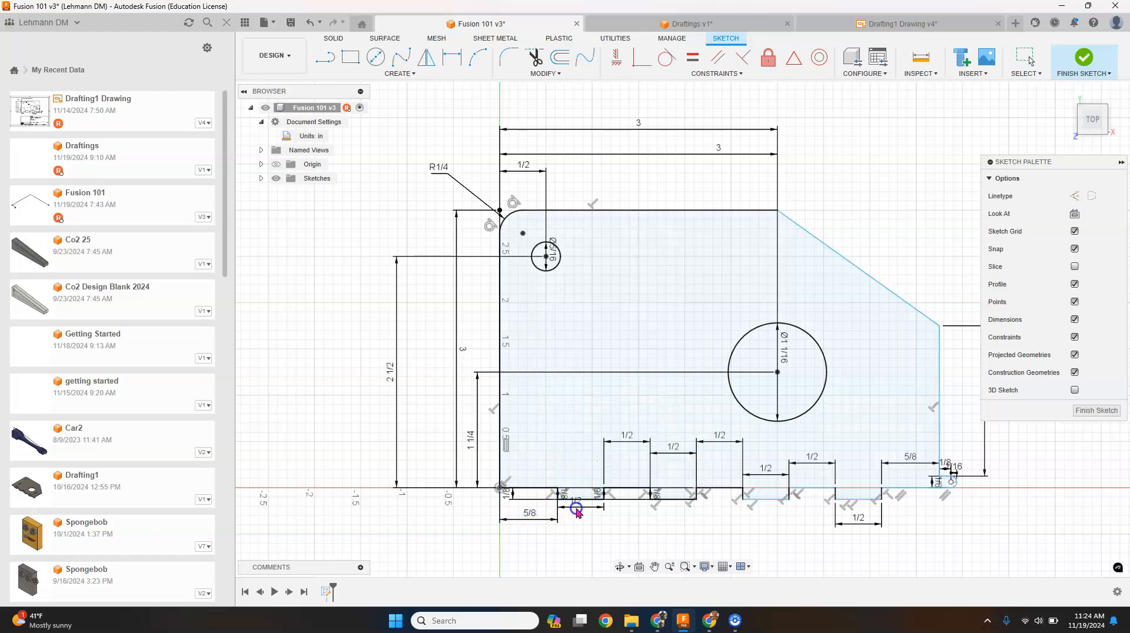
pyautogui.moveTo(637, 444); pyautogui.dragTo(640, 522)
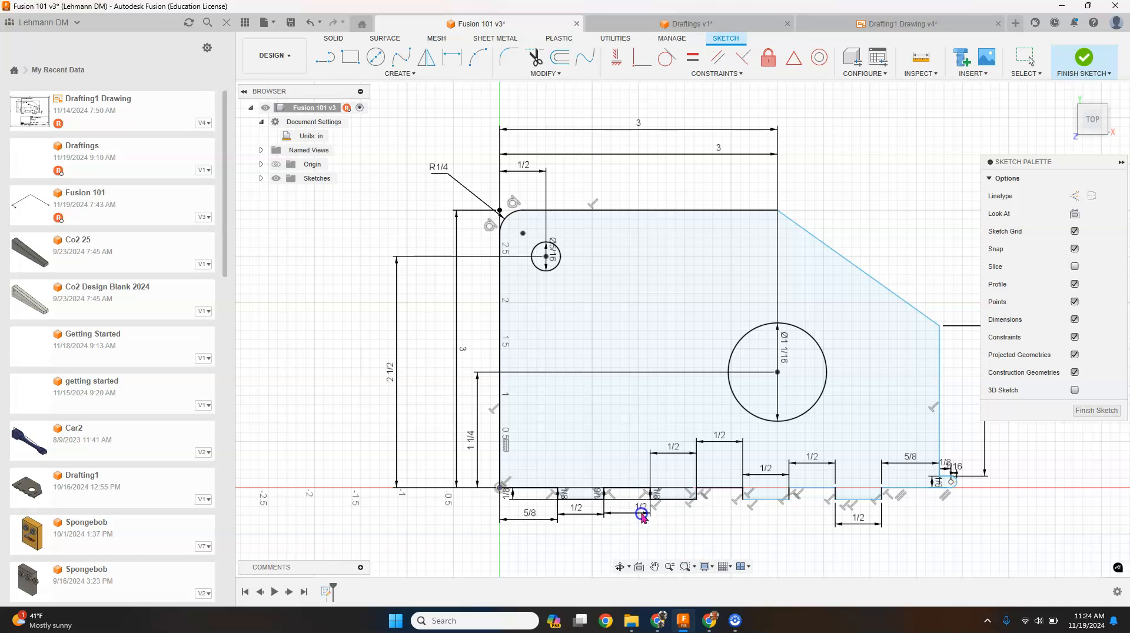
# Hide the sketch dimensions and collapse the sketch palette, restoring both to their shown state.
pyautogui.click(1075, 320)
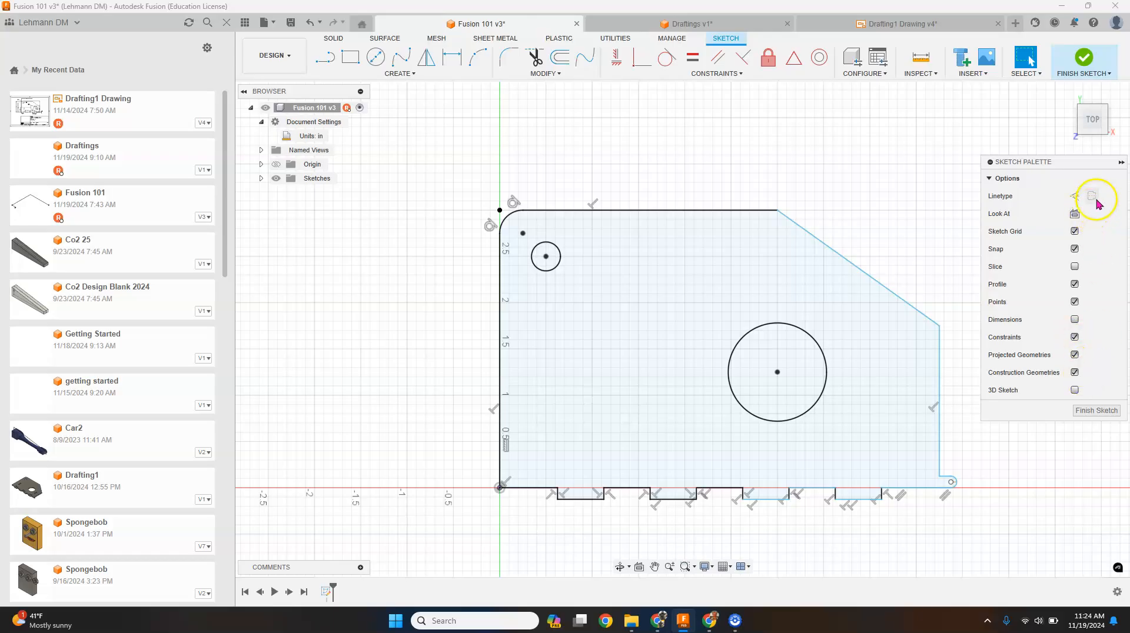
pyautogui.click(1120, 162)
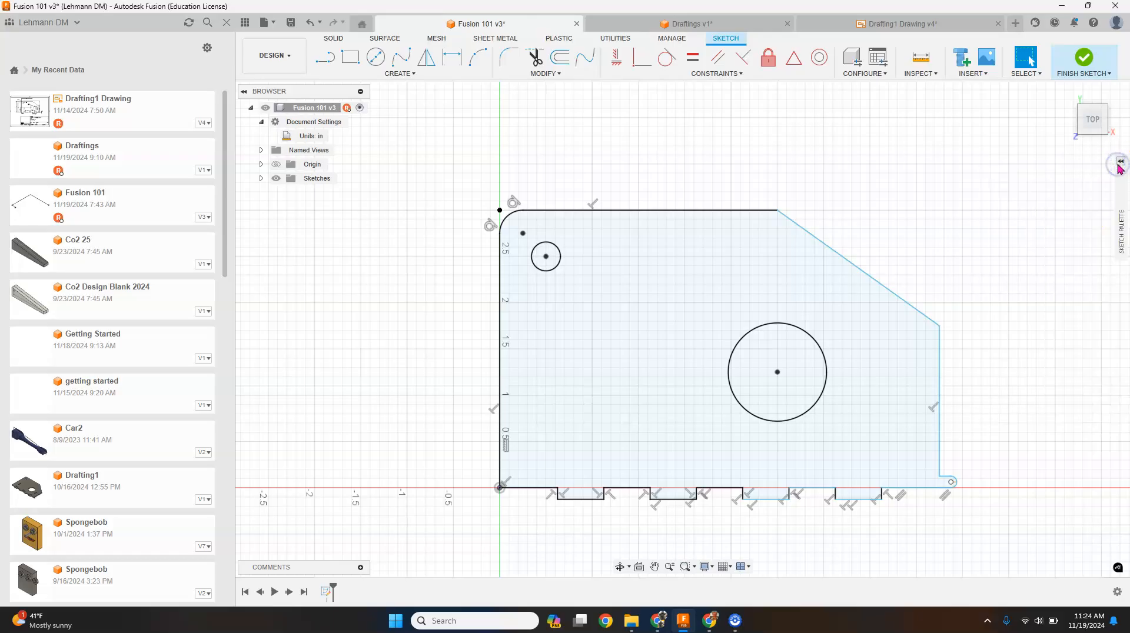
pyautogui.click(1120, 163)
pyautogui.click(1075, 321)
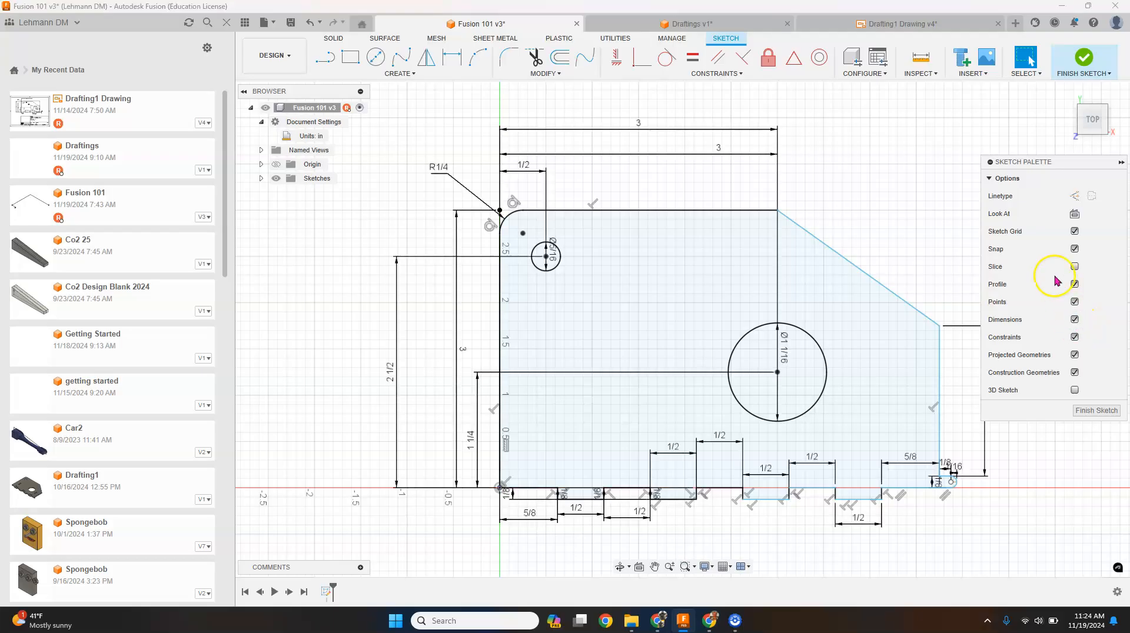
# Finish the plate sketch.
pyautogui.click(1083, 66)
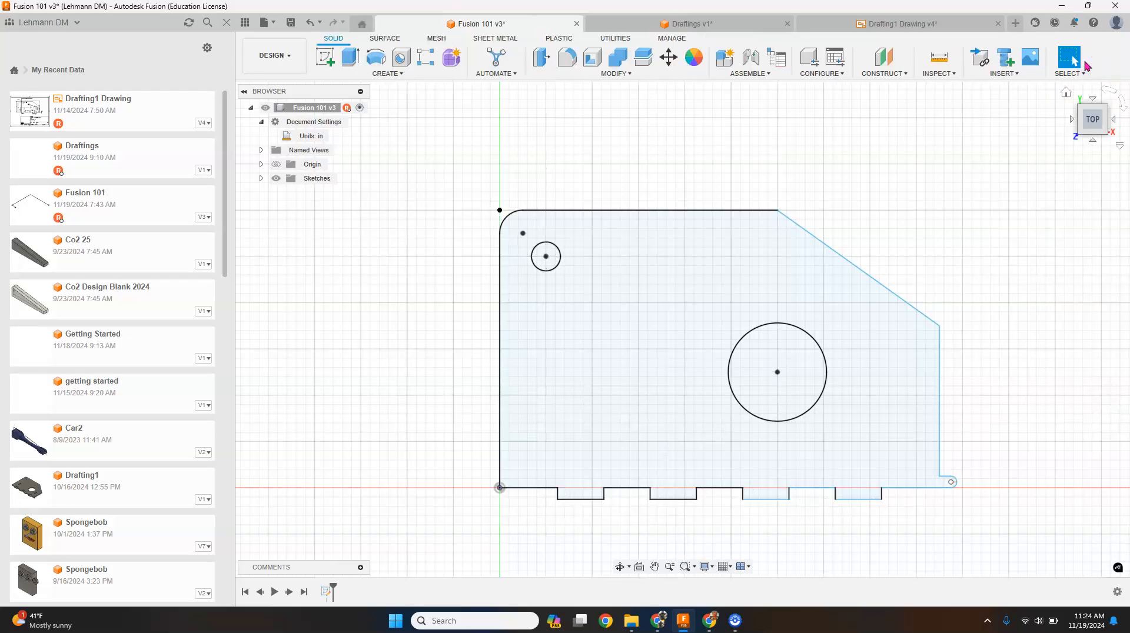